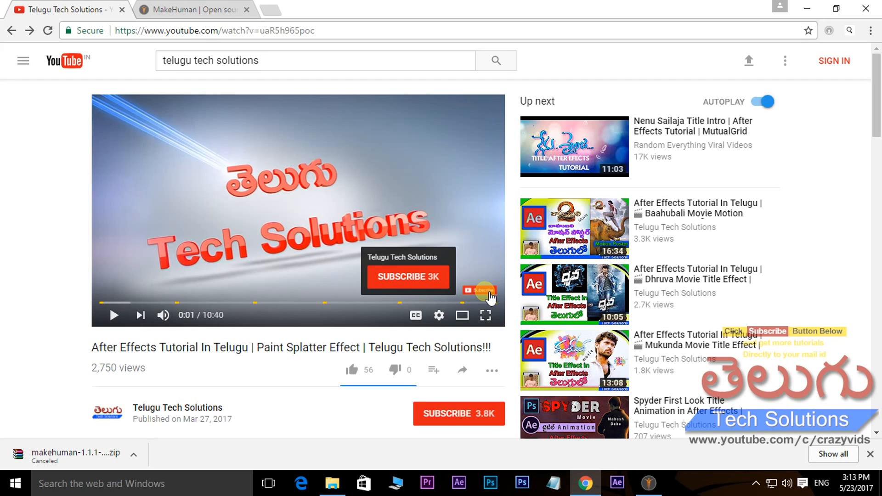
Open the Telugu Tech Solutions channel from the video page and browse its uploaded videos
{"action": "scroll", "coordinate": [487, 303], "scroll_direction": "down", "scroll_amount": 1}
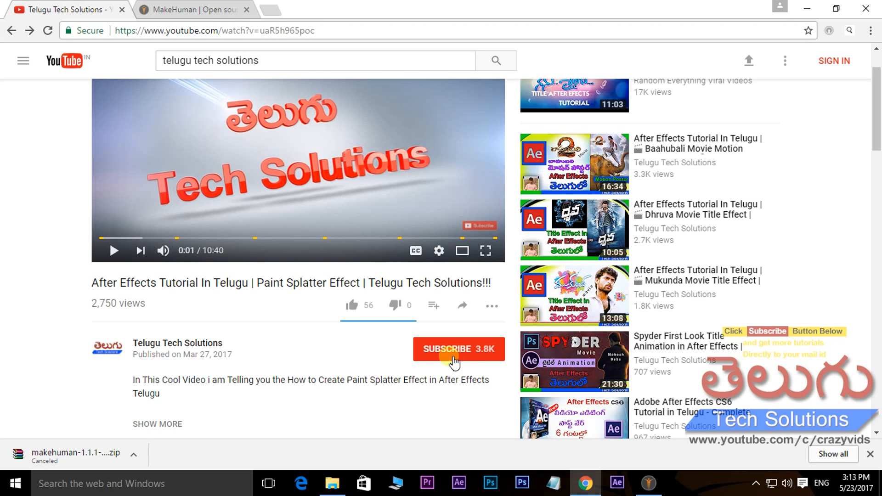
{"action": "left_click", "coordinate": [184, 344]}
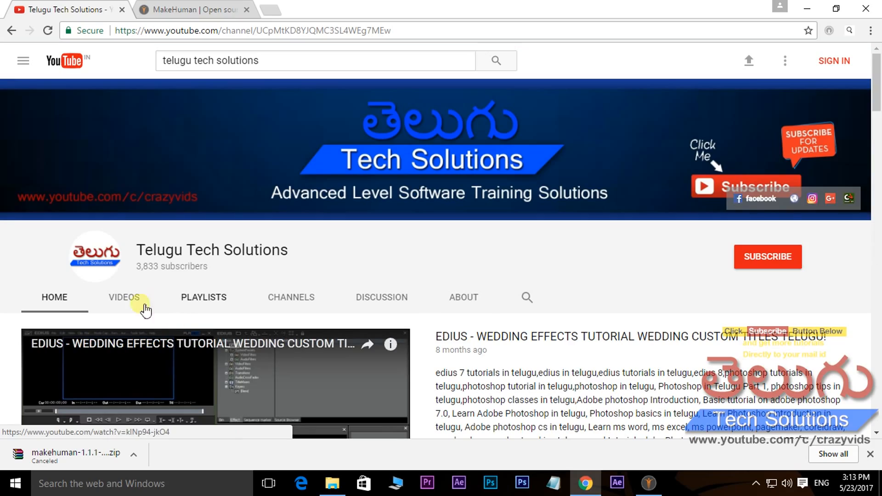
{"action": "left_click", "coordinate": [123, 296]}
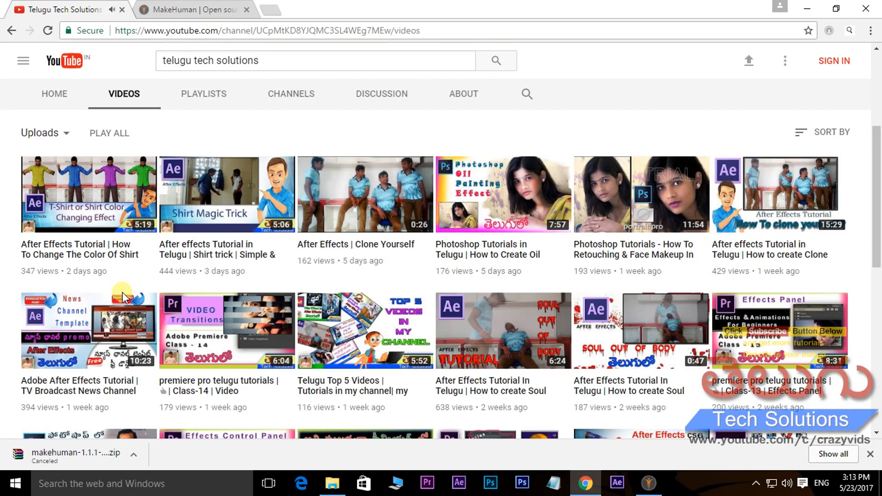
{"action": "scroll", "coordinate": [281, 247], "scroll_direction": "down", "scroll_amount": 7}
{"action": "scroll", "coordinate": [338, 278], "scroll_direction": "up", "scroll_amount": 7}
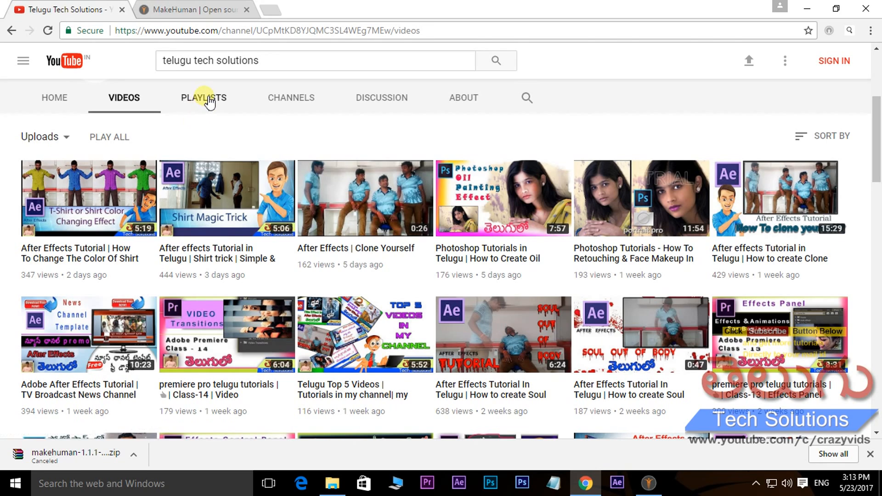
Look through the playlists created by the Telugu Tech Solutions channel
{"action": "left_click", "coordinate": [209, 99]}
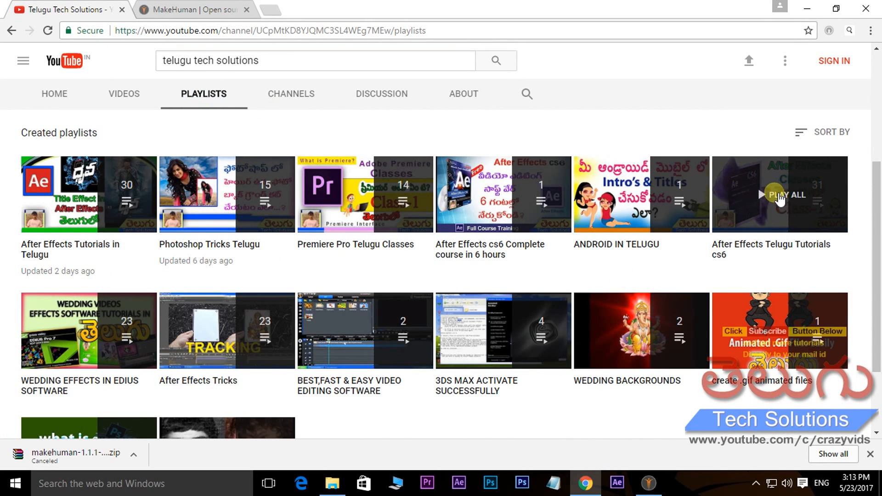
{"action": "scroll", "coordinate": [321, 330], "scroll_direction": "down", "scroll_amount": 1}
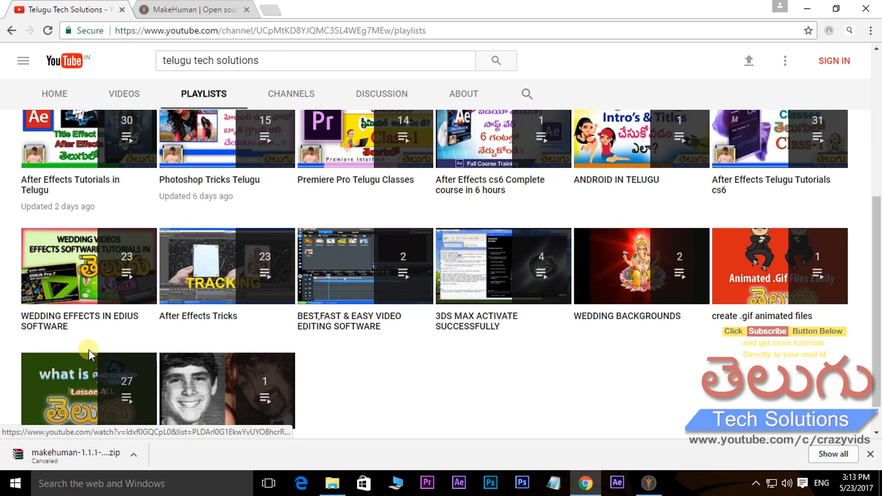
{"action": "scroll", "coordinate": [99, 390], "scroll_direction": "up", "scroll_amount": 1}
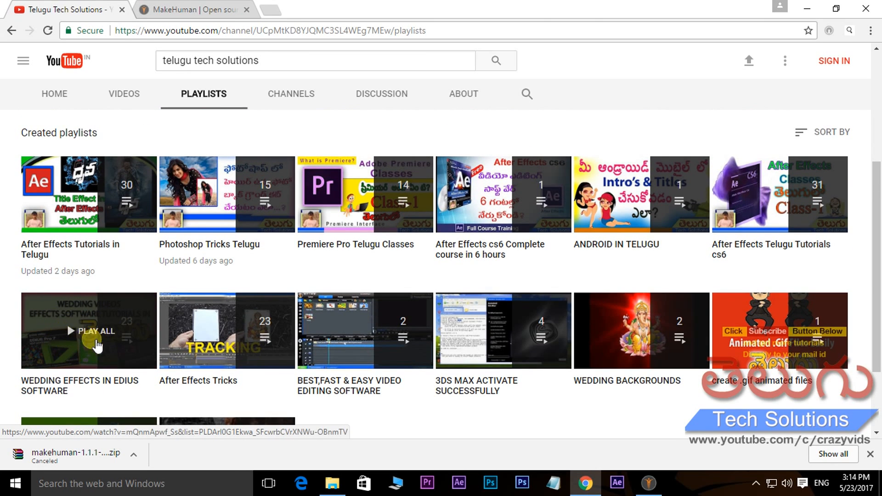
{"action": "scroll", "coordinate": [671, 119], "scroll_direction": "up", "scroll_amount": 3}
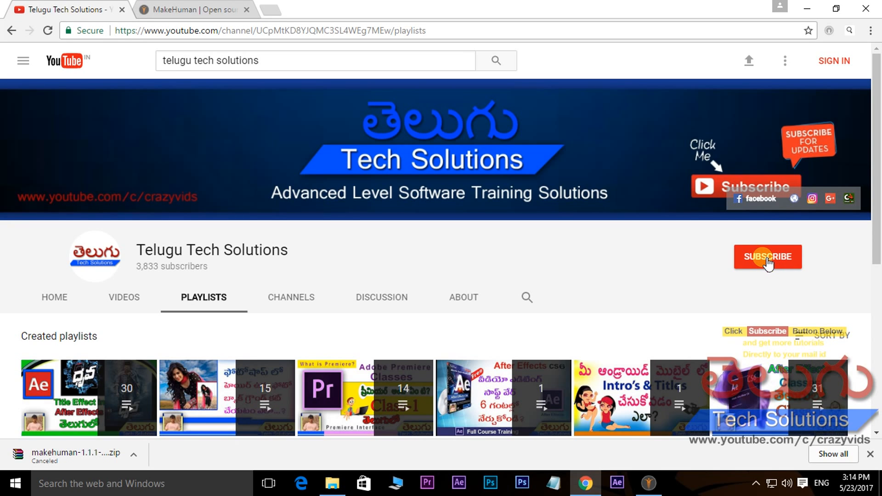
View the untitled character in MakeHuman, and return to the browser's open MakeHuman 1.1.1 download page
{"action": "left_click", "coordinate": [647, 483]}
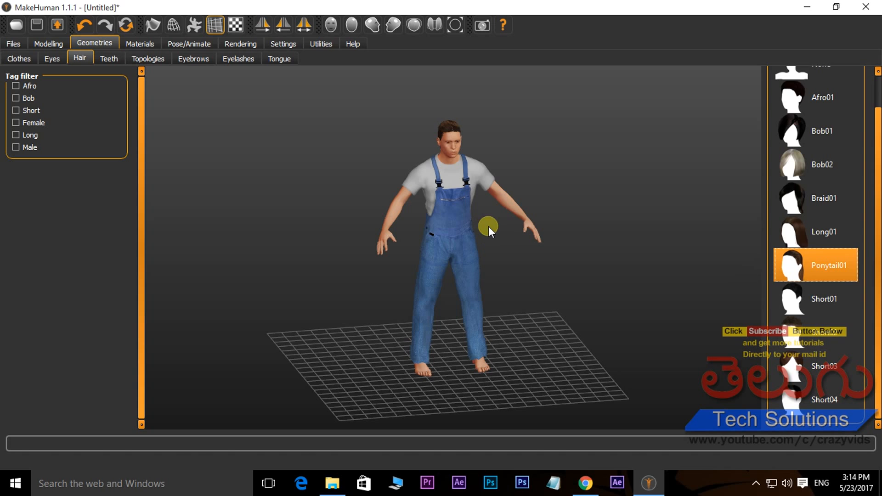
{"action": "left_click", "coordinate": [587, 490]}
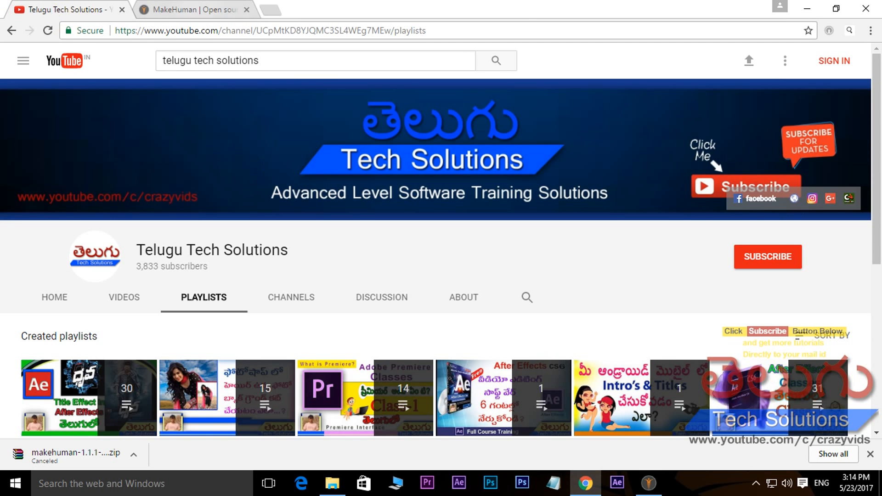
{"action": "left_click", "coordinate": [195, 13]}
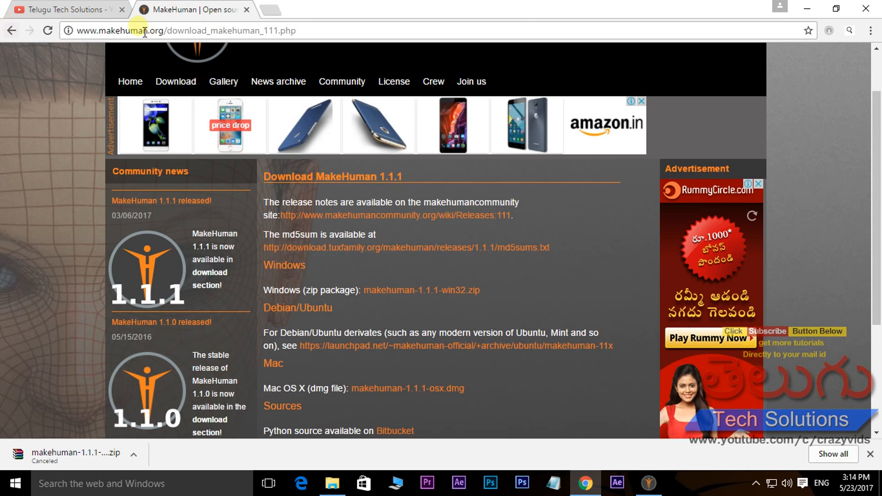
Search Google in a new browser tab for "make human software"
{"action": "left_click", "coordinate": [271, 10]}
{"action": "type", "text": "g"}
{"action": "key", "text": "Return"}
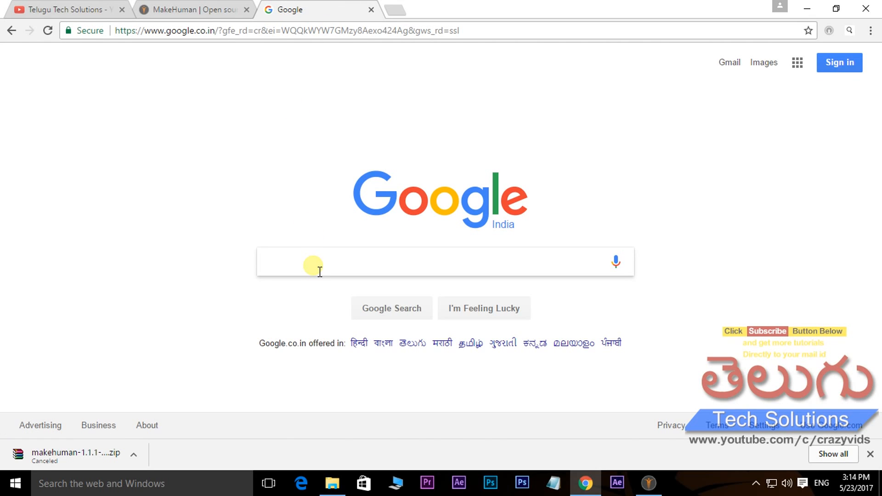
{"action": "type", "text": "make human sof"}
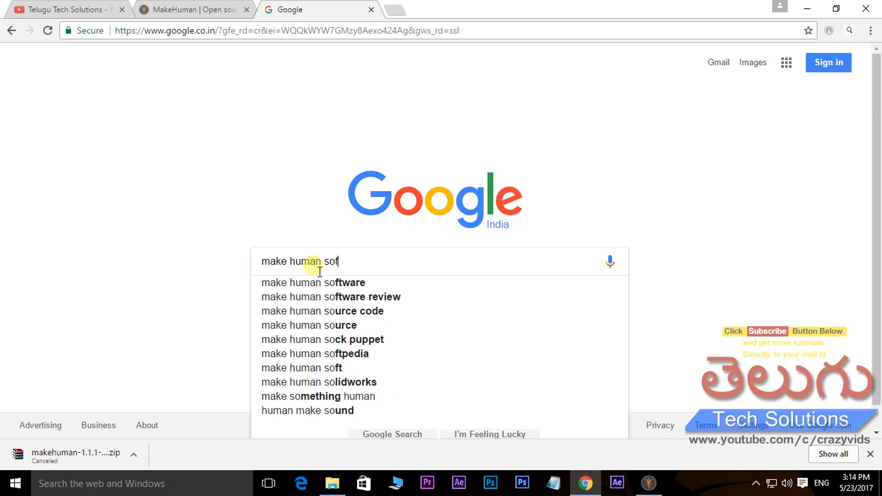
{"action": "type", "text": "t"}
{"action": "key", "text": "Down"}
{"action": "key", "text": "Return"}
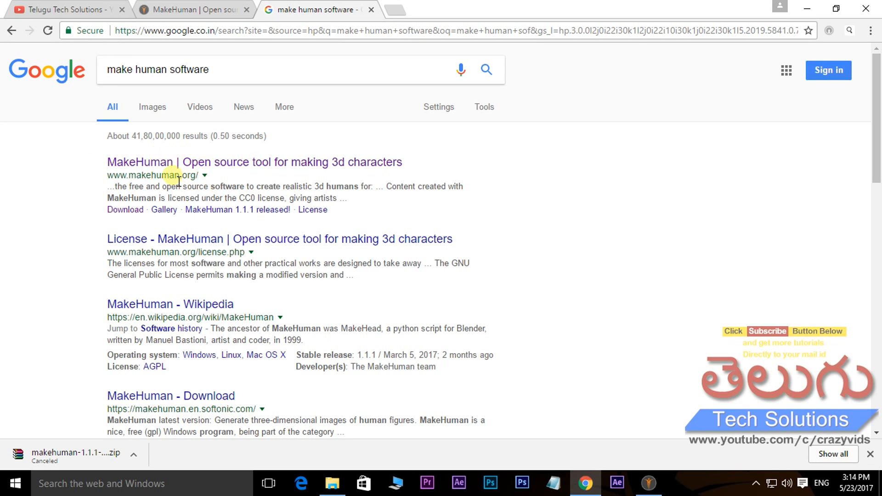
Open the makehuman.org site from the search results and look through its home page
{"action": "left_click", "coordinate": [233, 164]}
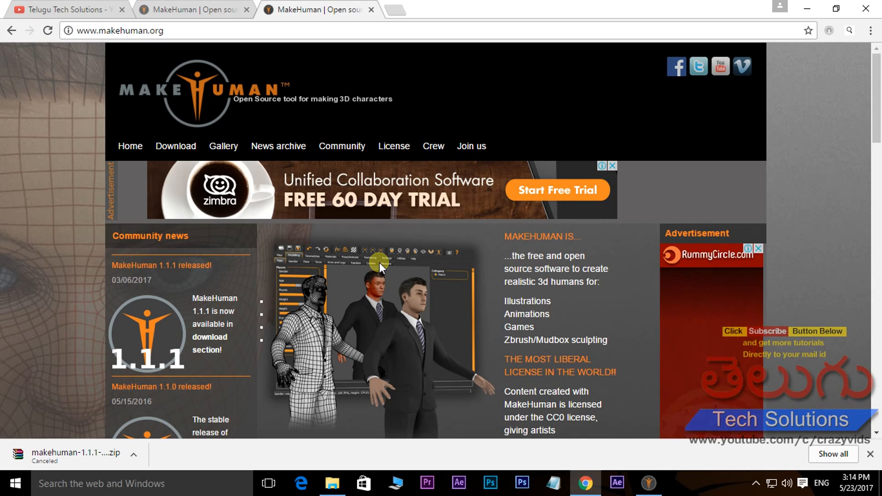
{"action": "scroll", "coordinate": [388, 260], "scroll_direction": "down", "scroll_amount": 4}
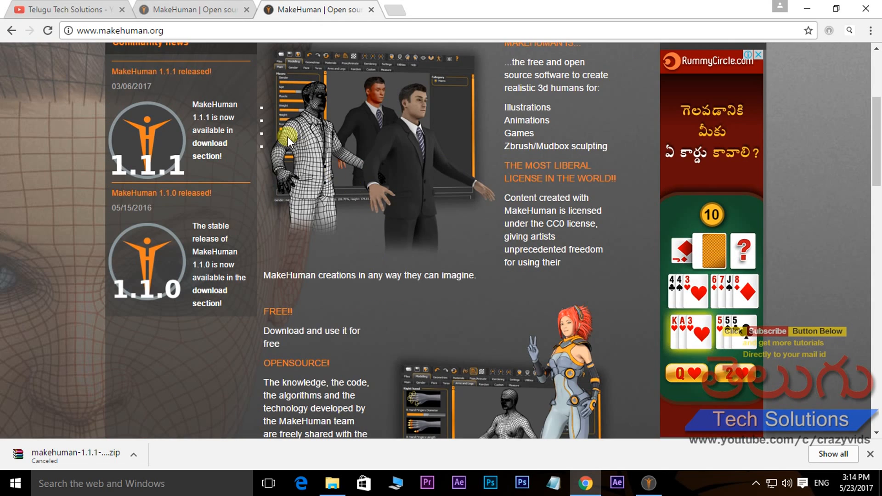
{"action": "scroll", "coordinate": [448, 157], "scroll_direction": "down", "scroll_amount": 10}
{"action": "scroll", "coordinate": [440, 215], "scroll_direction": "down", "scroll_amount": 3}
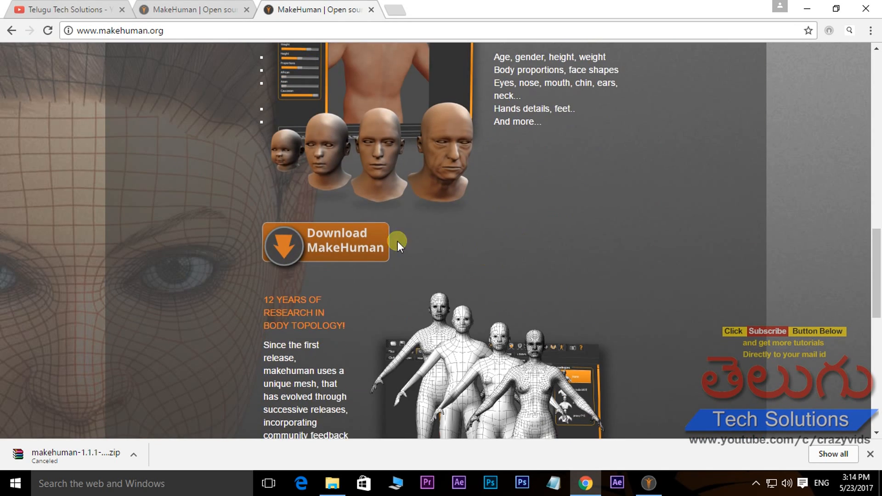
{"action": "scroll", "coordinate": [443, 164], "scroll_direction": "down", "scroll_amount": 9}
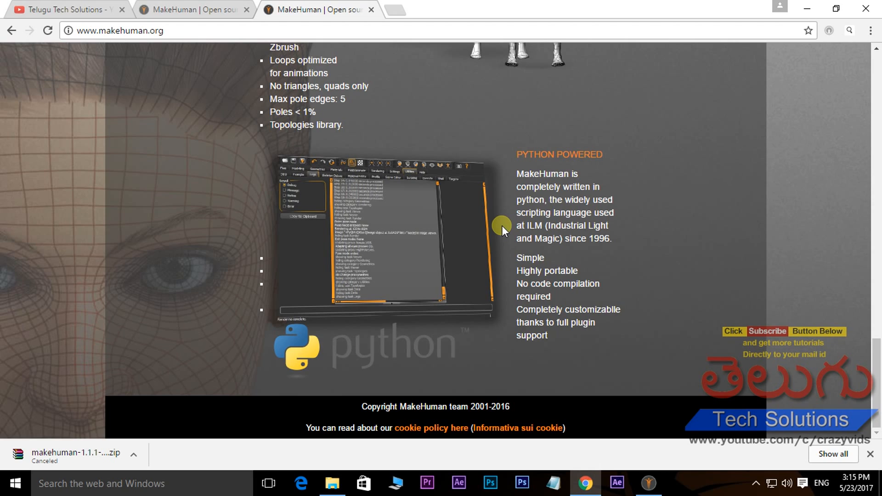
{"action": "scroll", "coordinate": [476, 227], "scroll_direction": "up", "scroll_amount": 13}
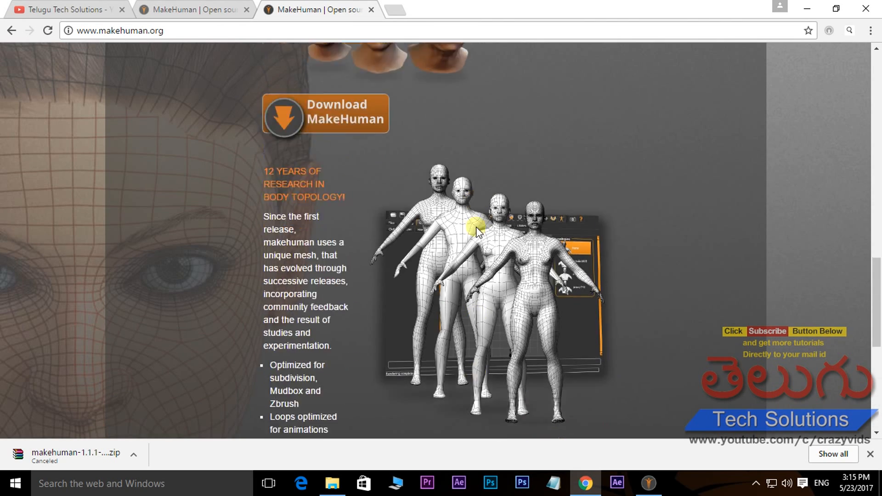
{"action": "scroll", "coordinate": [476, 227], "scroll_direction": "up", "scroll_amount": 10}
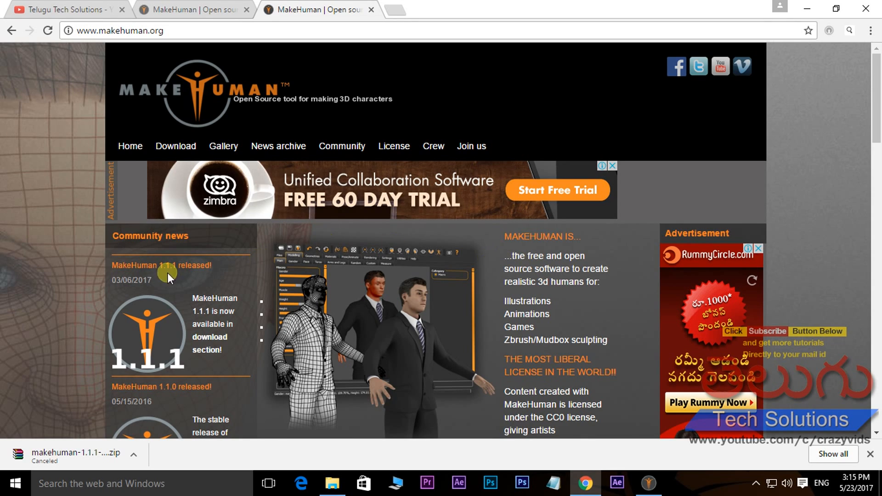
Go to the MakeHuman 1.1.1 download page and review the packages for Windows, Debian/Ubuntu and Mac
{"action": "left_click", "coordinate": [177, 148]}
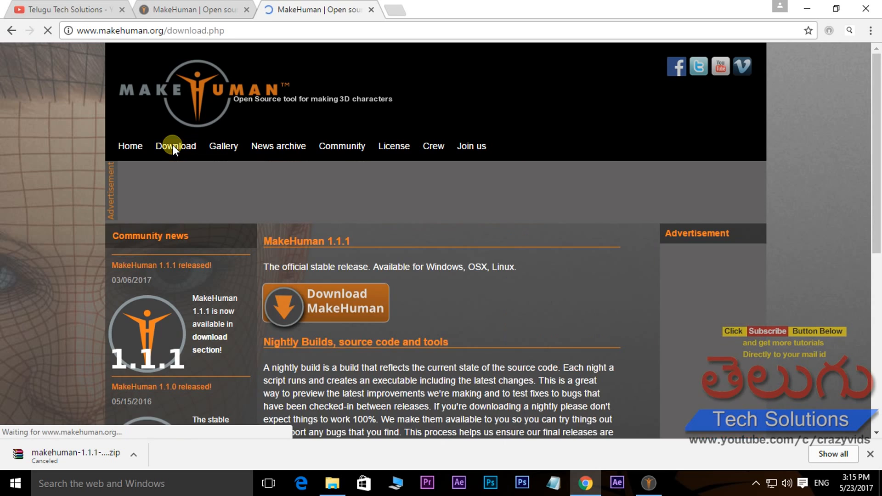
{"action": "scroll", "coordinate": [325, 235], "scroll_direction": "down", "scroll_amount": 1}
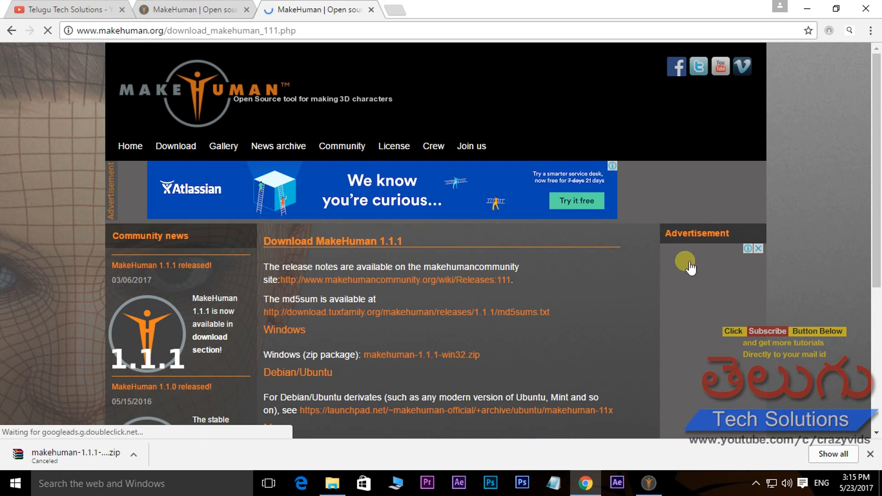
{"action": "scroll", "coordinate": [656, 236], "scroll_direction": "down", "scroll_amount": 3}
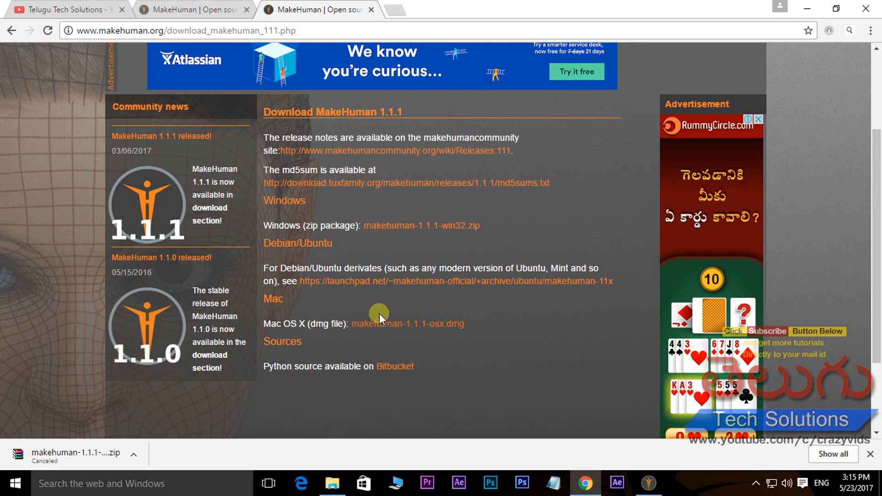
{"action": "scroll", "coordinate": [392, 321], "scroll_direction": "up", "scroll_amount": 1}
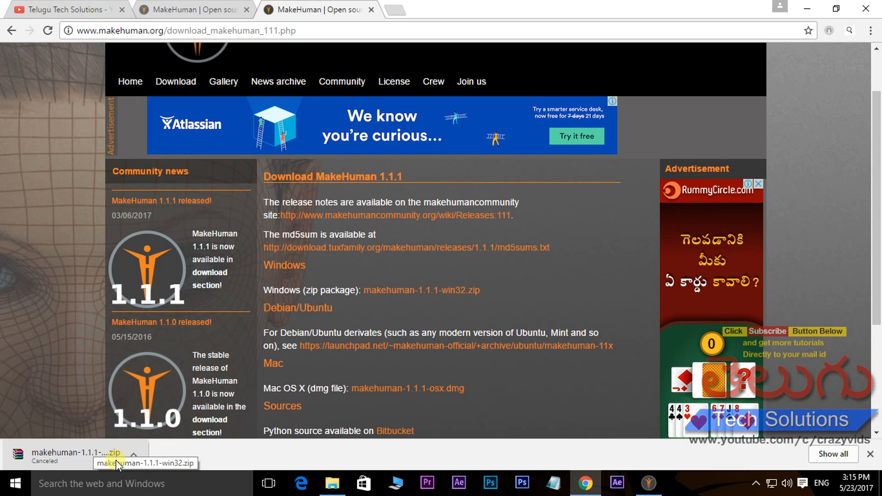
Switch to File Explorer and open the extracted makehuman-1.1.1-win32 folder inside the Blender folder
{"action": "left_click", "coordinate": [332, 483]}
{"action": "left_click", "coordinate": [67, 106]}
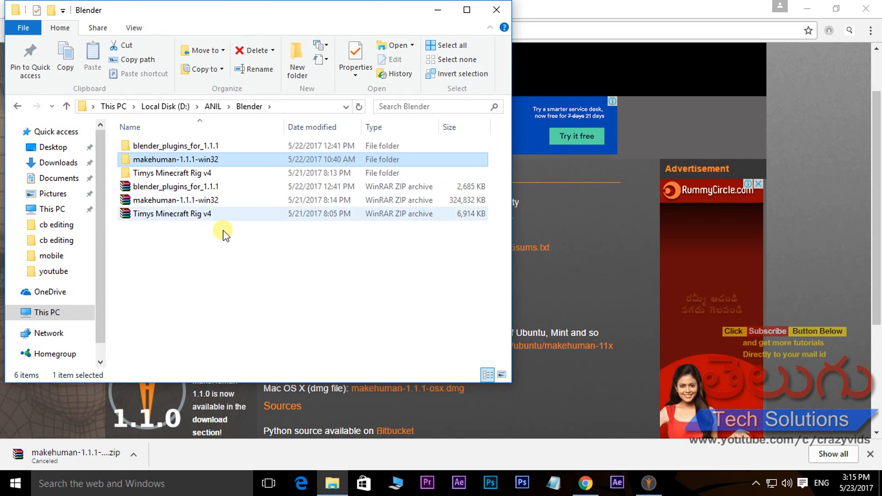
{"action": "left_click", "coordinate": [160, 201]}
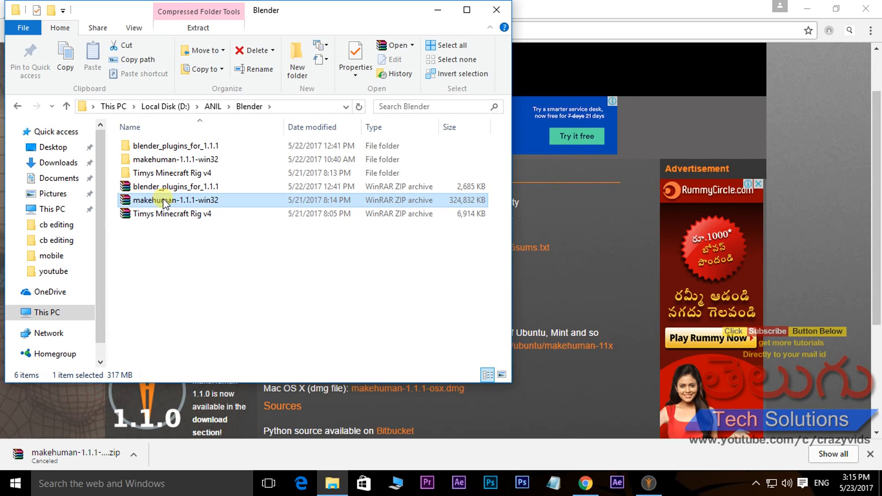
{"action": "left_click", "coordinate": [159, 161]}
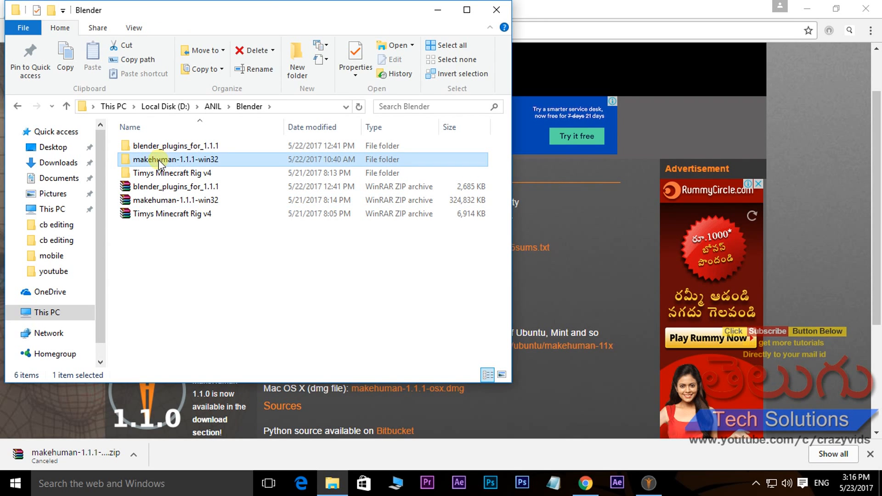
{"action": "double_click", "coordinate": [158, 161]}
Locate the makehuman application in the extracted folder and bring up the MakeHuman window
{"action": "scroll", "coordinate": [196, 172], "scroll_direction": "down", "scroll_amount": 3}
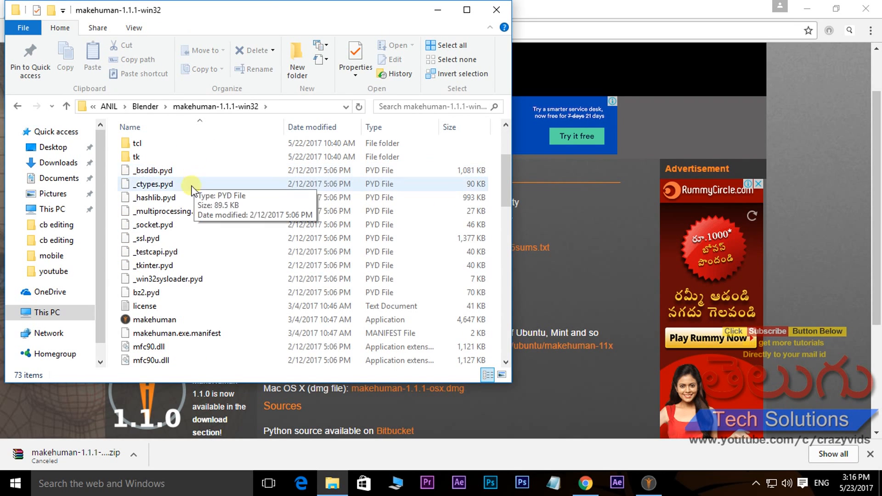
{"action": "left_click", "coordinate": [159, 320]}
{"action": "scroll", "coordinate": [158, 288], "scroll_direction": "down", "scroll_amount": 1}
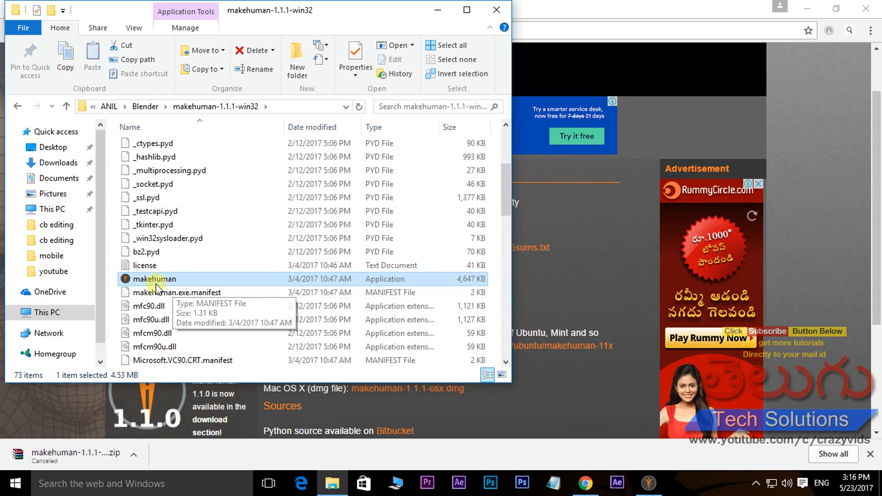
{"action": "double_click", "coordinate": [155, 279]}
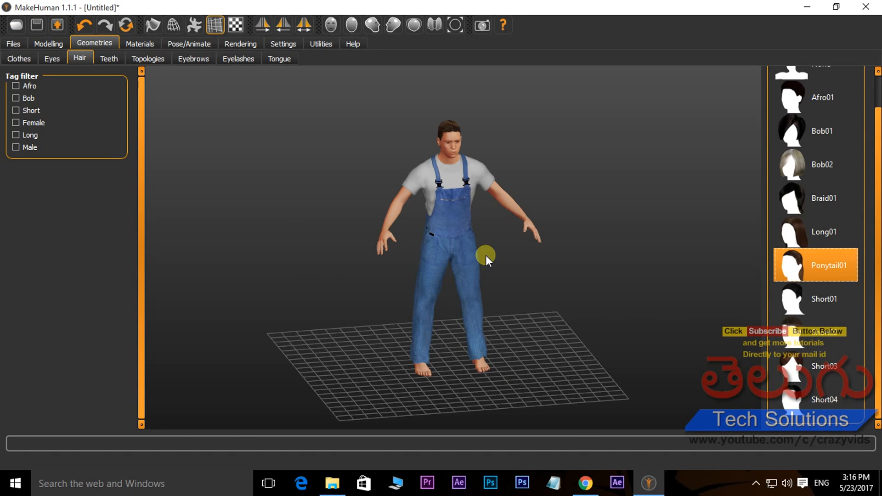
Examine the character in blue overalls from several angles and distances
{"action": "mouse_move", "coordinate": [491, 244]}
{"action": "left_mouse_down"}
{"action": "mouse_move", "coordinate": [433, 224]}
{"action": "mouse_move", "coordinate": [321, 226]}
{"action": "mouse_move", "coordinate": [505, 233]}
{"action": "left_mouse_up"}
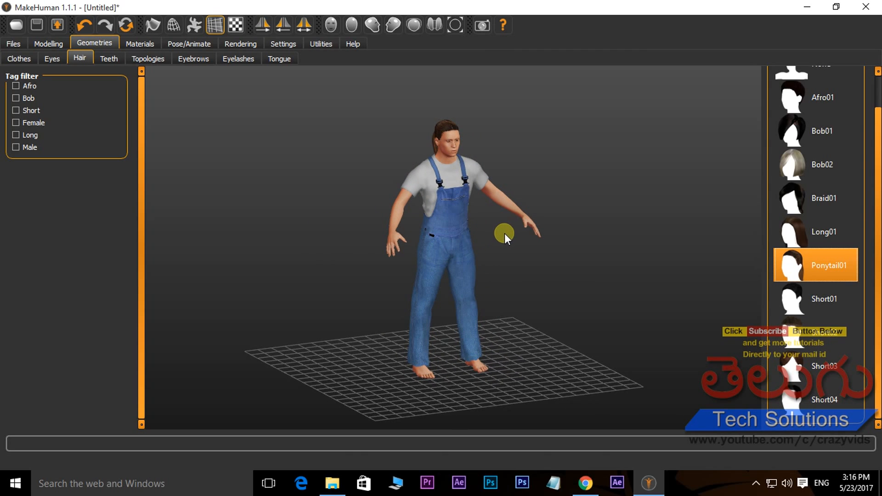
{"action": "left_click_drag", "start_coordinate": [531, 252], "coordinate": [485, 197]}
{"action": "scroll", "coordinate": [484, 195], "scroll_direction": "down", "scroll_amount": 2}
{"action": "scroll", "coordinate": [481, 197], "scroll_direction": "up", "scroll_amount": 8}
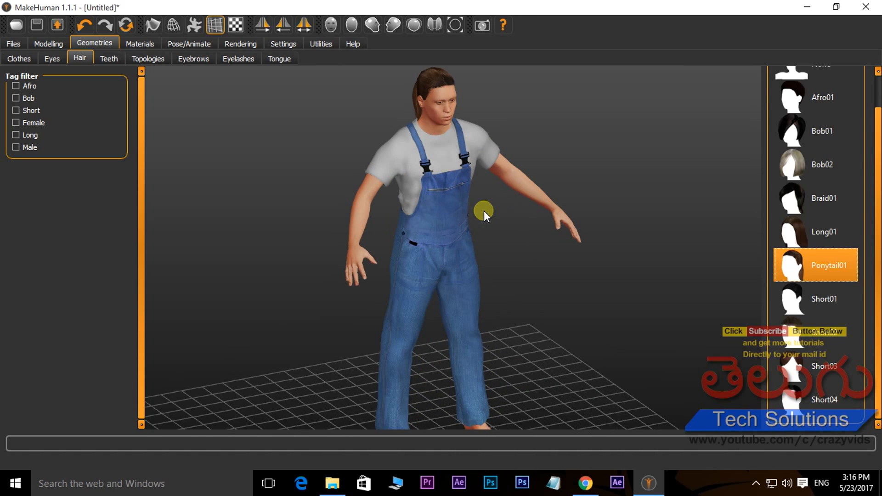
{"action": "scroll", "coordinate": [467, 209], "scroll_direction": "down", "scroll_amount": 4}
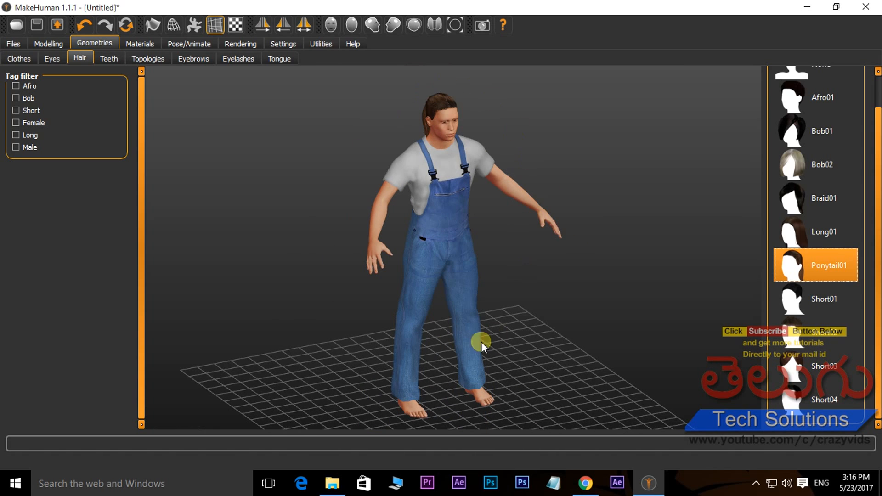
{"action": "left_click_drag", "start_coordinate": [468, 250], "coordinate": [423, 212]}
{"action": "mouse_move", "coordinate": [503, 254]}
{"action": "left_mouse_down"}
{"action": "mouse_move", "coordinate": [464, 243]}
{"action": "mouse_move", "coordinate": [487, 252]}
{"action": "left_mouse_up"}
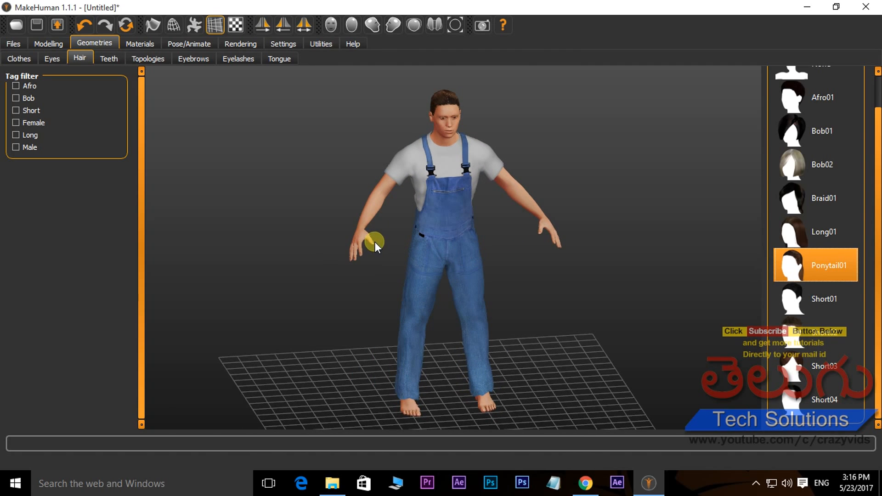
Set the character's gender fully to female in the main macro modelling parameters and check the face and body
{"action": "left_click", "coordinate": [45, 44]}
{"action": "left_click", "coordinate": [13, 58]}
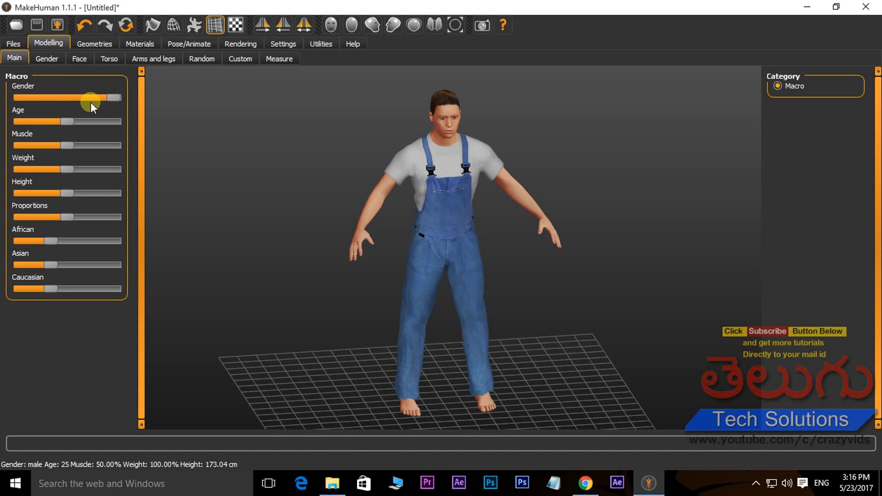
{"action": "left_click_drag", "start_coordinate": [108, 97], "coordinate": [20, 96]}
{"action": "left_click_drag", "start_coordinate": [451, 111], "coordinate": [436, 139]}
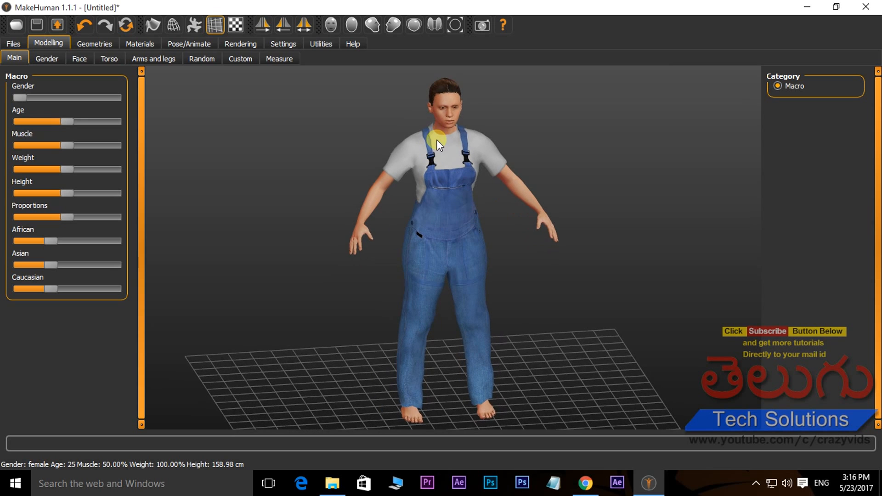
{"action": "right_click_drag", "start_coordinate": [448, 106], "coordinate": [461, 287]}
{"action": "left_click_drag", "start_coordinate": [462, 287], "coordinate": [515, 273]}
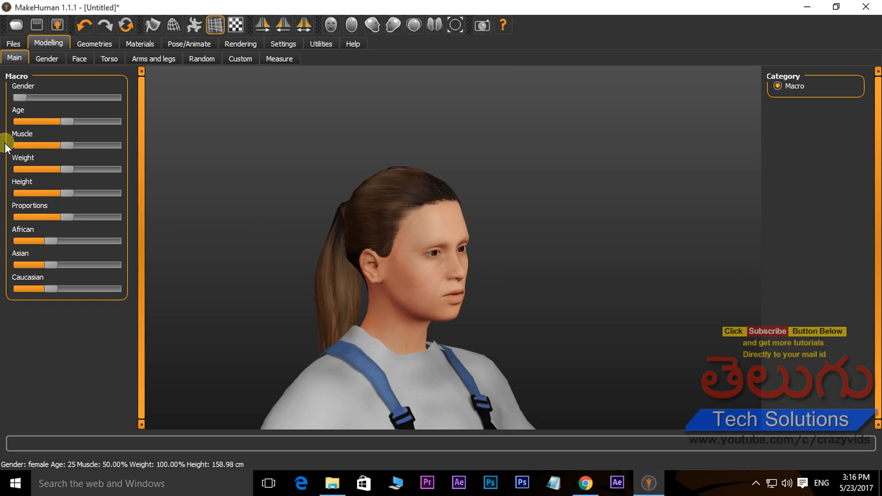
Set the character's gender to fully male and check the face and whole figure
{"action": "left_click_drag", "start_coordinate": [20, 97], "coordinate": [119, 106]}
{"action": "left_click_drag", "start_coordinate": [365, 268], "coordinate": [420, 288]}
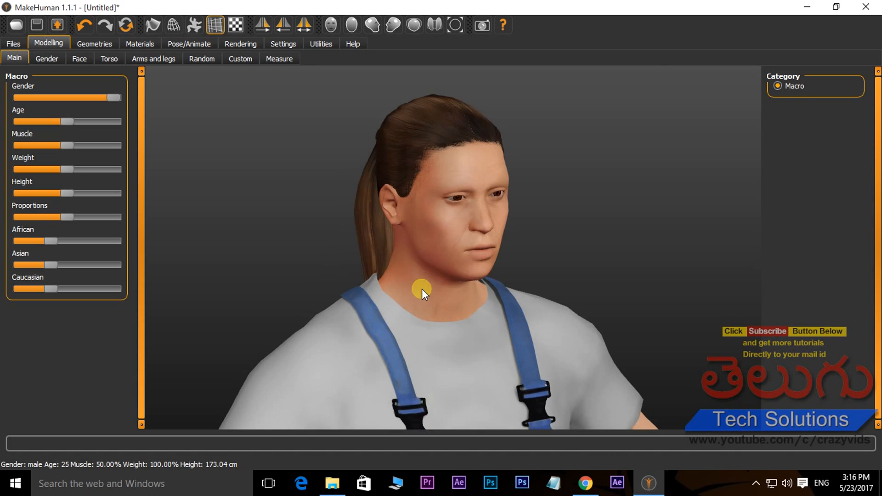
{"action": "scroll", "coordinate": [421, 288], "scroll_direction": "down", "scroll_amount": 5}
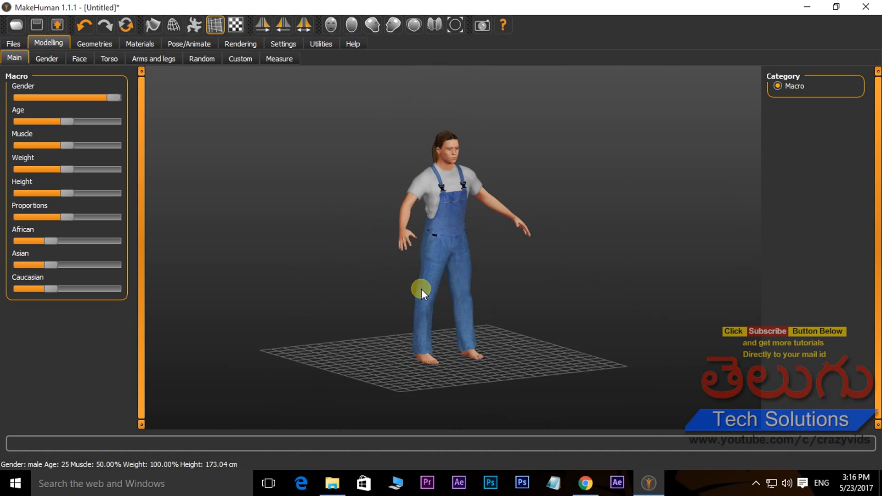
{"action": "scroll", "coordinate": [421, 288], "scroll_direction": "up", "scroll_amount": 2}
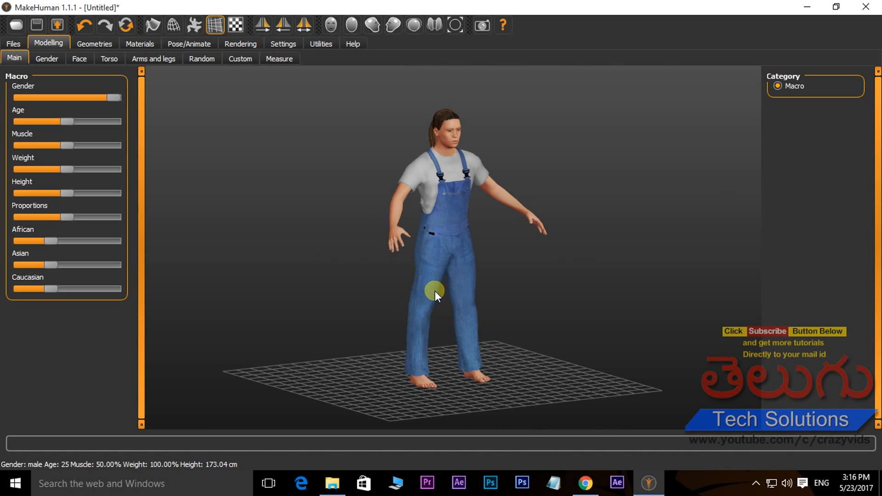
Set the character's age to 1 and inspect the child figure up close
{"action": "left_click_drag", "start_coordinate": [67, 120], "coordinate": [18, 120]}
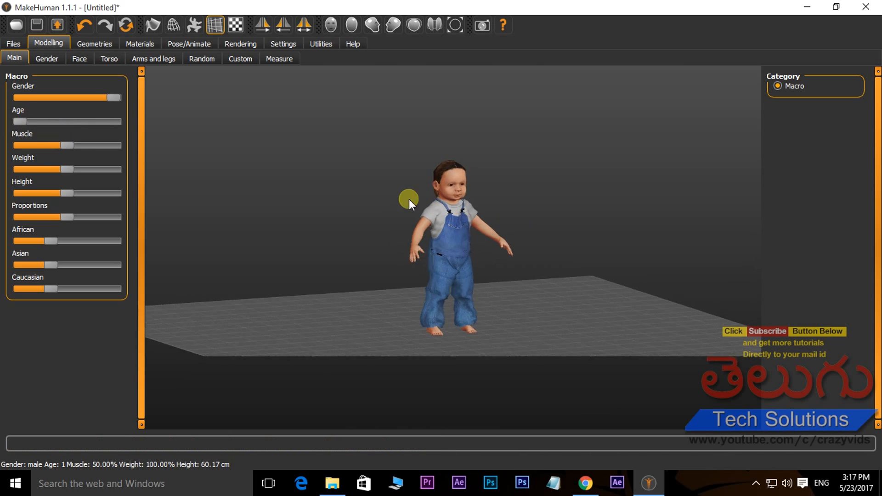
{"action": "left_click_drag", "start_coordinate": [409, 200], "coordinate": [395, 205]}
{"action": "scroll", "coordinate": [492, 206], "scroll_direction": "up", "scroll_amount": 4}
{"action": "left_click_drag", "start_coordinate": [491, 214], "coordinate": [486, 177]}
{"action": "scroll", "coordinate": [505, 212], "scroll_direction": "up", "scroll_amount": 2}
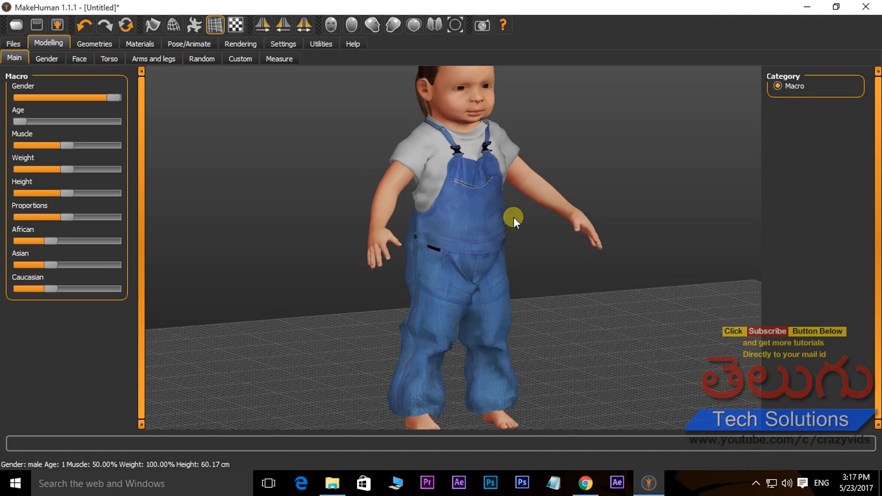
{"action": "scroll", "coordinate": [513, 217], "scroll_direction": "down", "scroll_amount": 5}
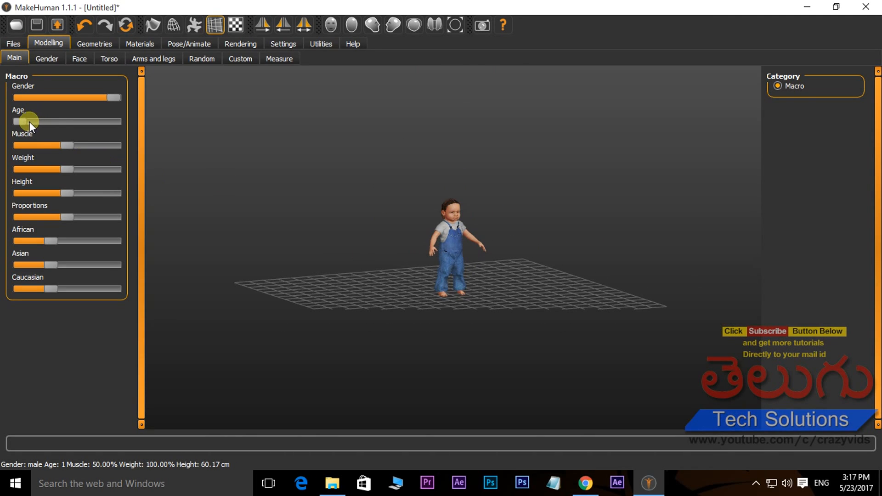
Set the character's age to 90 and inspect the aged face and upper body
{"action": "left_click_drag", "start_coordinate": [20, 122], "coordinate": [115, 120]}
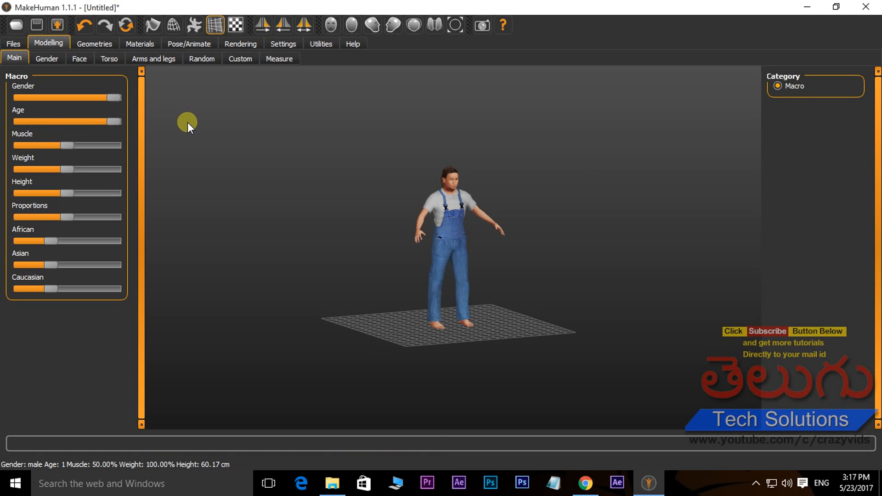
{"action": "scroll", "coordinate": [457, 186], "scroll_direction": "up", "scroll_amount": 6}
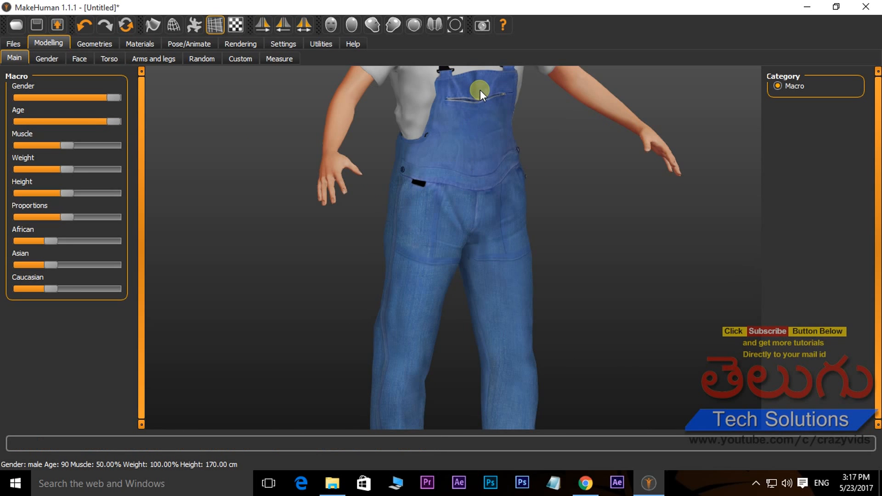
{"action": "scroll", "coordinate": [483, 183], "scroll_direction": "up", "scroll_amount": 4}
{"action": "scroll", "coordinate": [508, 252], "scroll_direction": "down", "scroll_amount": 3}
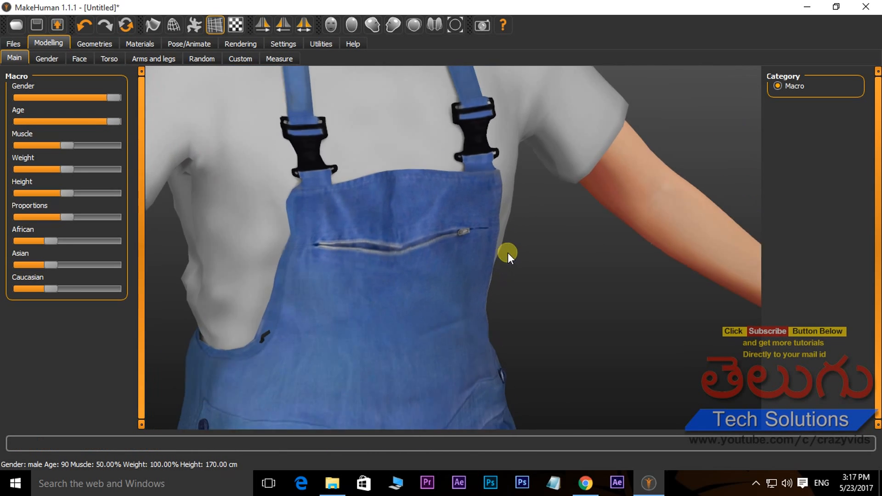
{"action": "scroll", "coordinate": [502, 242], "scroll_direction": "down", "scroll_amount": 3}
{"action": "middle_click_drag", "start_coordinate": [381, 94], "coordinate": [384, 245]}
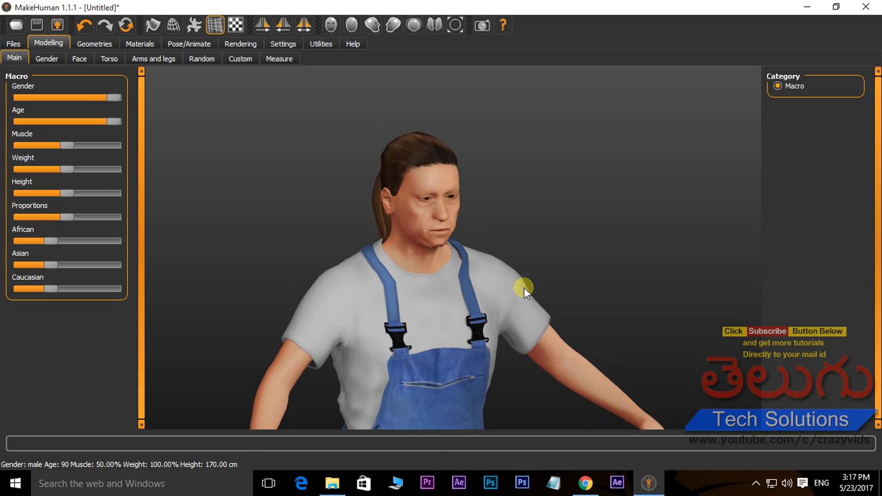
{"action": "left_click_drag", "start_coordinate": [436, 258], "coordinate": [307, 248]}
{"action": "mouse_move", "coordinate": [447, 247]}
{"action": "left_mouse_down"}
{"action": "mouse_move", "coordinate": [508, 243]}
{"action": "mouse_move", "coordinate": [435, 256]}
{"action": "left_mouse_up"}
{"action": "mouse_move", "coordinate": [111, 121]}
{"action": "left_mouse_down"}
{"action": "mouse_move", "coordinate": [14, 123]}
{"action": "mouse_move", "coordinate": [124, 121]}
{"action": "left_mouse_up"}
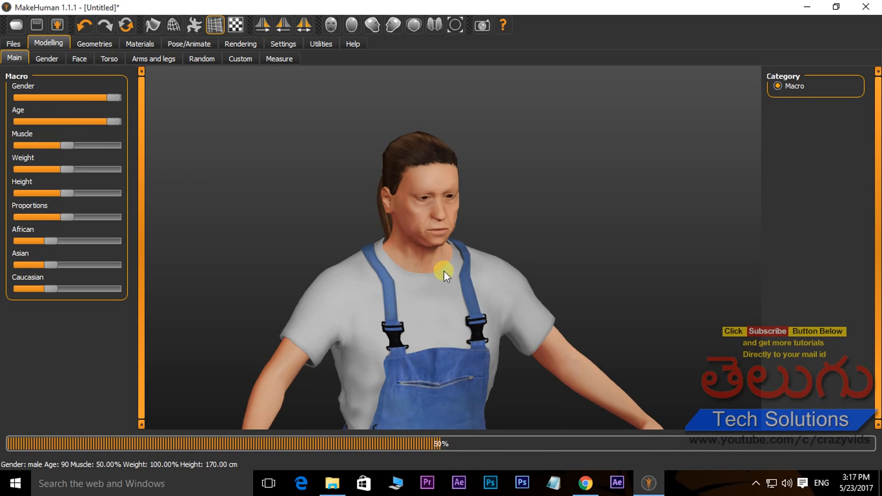
{"action": "left_click_drag", "start_coordinate": [400, 276], "coordinate": [453, 280]}
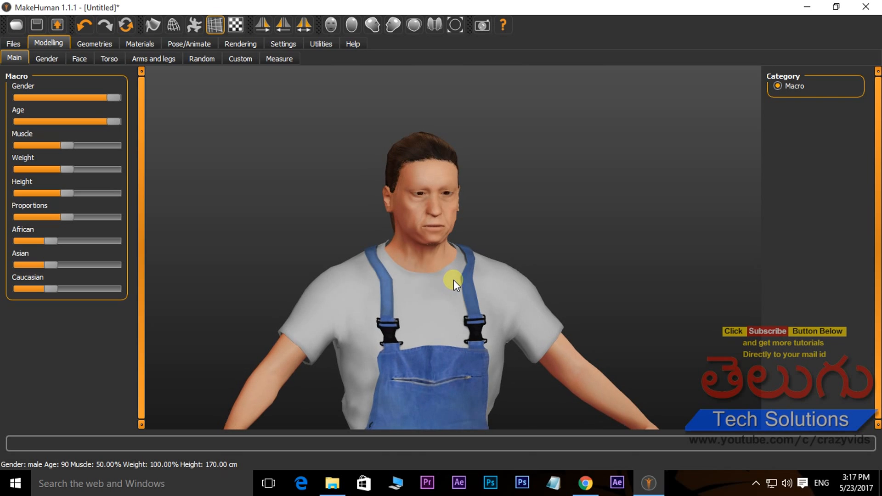
Set age to 27, muscle to 51%, weight to 96.3% and height to 172.2 cm, with proportions slightly below the midpoint
{"action": "left_click_drag", "start_coordinate": [114, 121], "coordinate": [70, 125]}
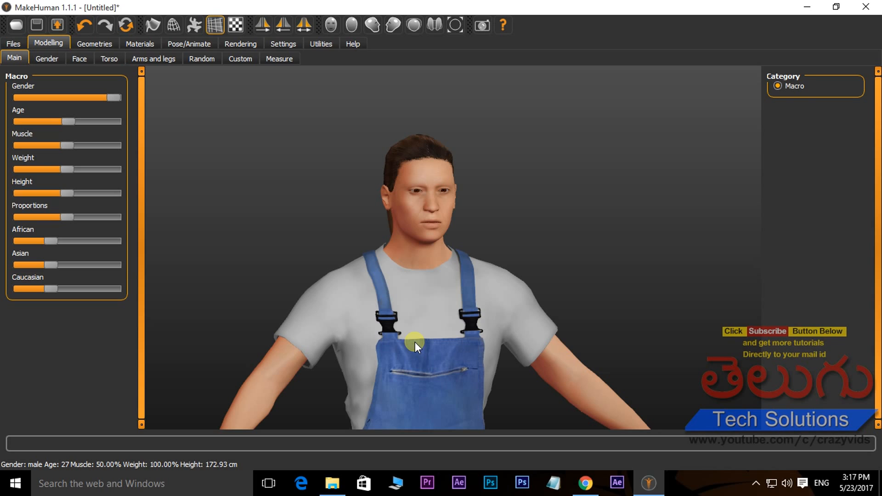
{"action": "left_click_drag", "start_coordinate": [417, 284], "coordinate": [389, 288]}
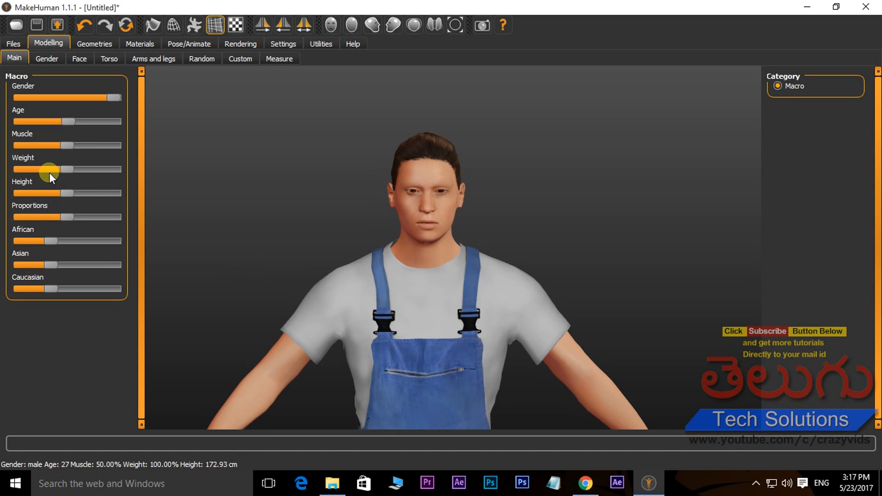
{"action": "left_click_drag", "start_coordinate": [65, 146], "coordinate": [8, 145]}
{"action": "scroll", "coordinate": [504, 228], "scroll_direction": "down", "scroll_amount": 5}
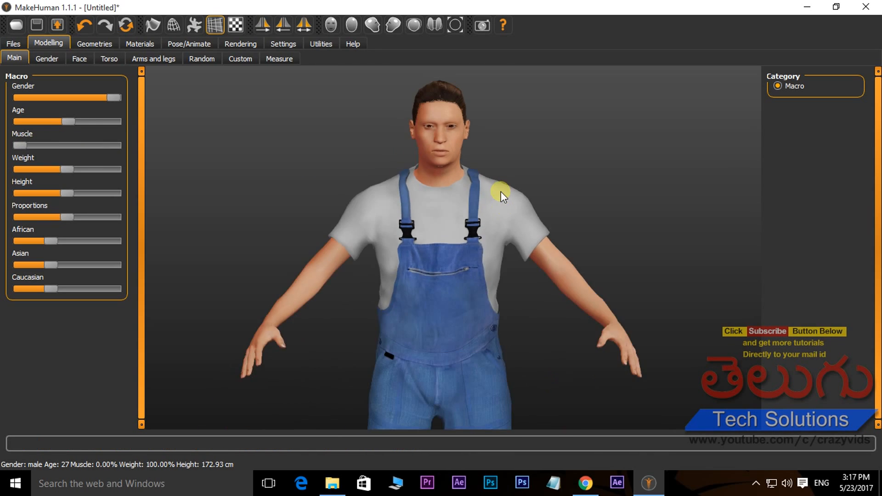
{"action": "left_click_drag", "start_coordinate": [20, 145], "coordinate": [145, 217]}
{"action": "left_click_drag", "start_coordinate": [53, 213], "coordinate": [65, 211]}
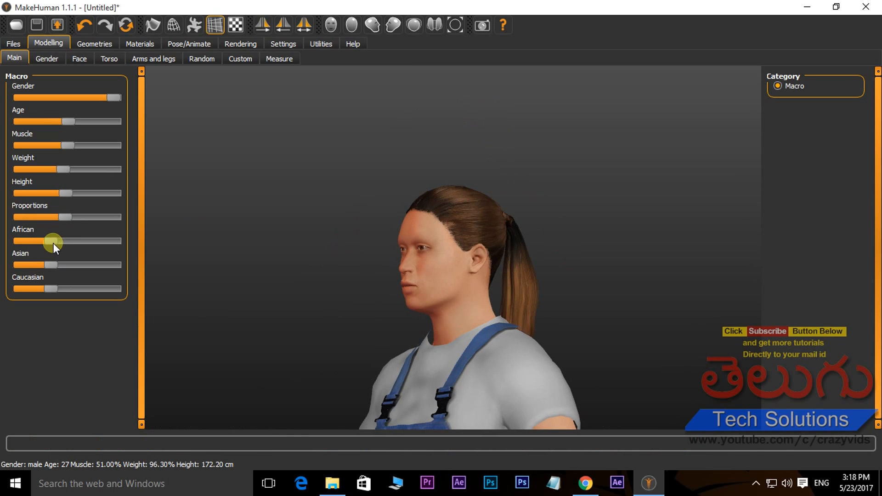
Blend the character's ethnicity so Caucasian is the largest share and African and Asian are smaller, roughly equal shares
{"action": "left_click_drag", "start_coordinate": [54, 243], "coordinate": [569, 294]}
{"action": "left_click_drag", "start_coordinate": [98, 243], "coordinate": [65, 233]}
{"action": "left_click_drag", "start_coordinate": [50, 265], "coordinate": [168, 275]}
{"action": "mouse_move", "coordinate": [524, 314]}
{"action": "left_mouse_down"}
{"action": "mouse_move", "coordinate": [423, 305]}
{"action": "mouse_move", "coordinate": [527, 305]}
{"action": "left_mouse_up"}
{"action": "left_click_drag", "start_coordinate": [17, 239], "coordinate": [61, 239]}
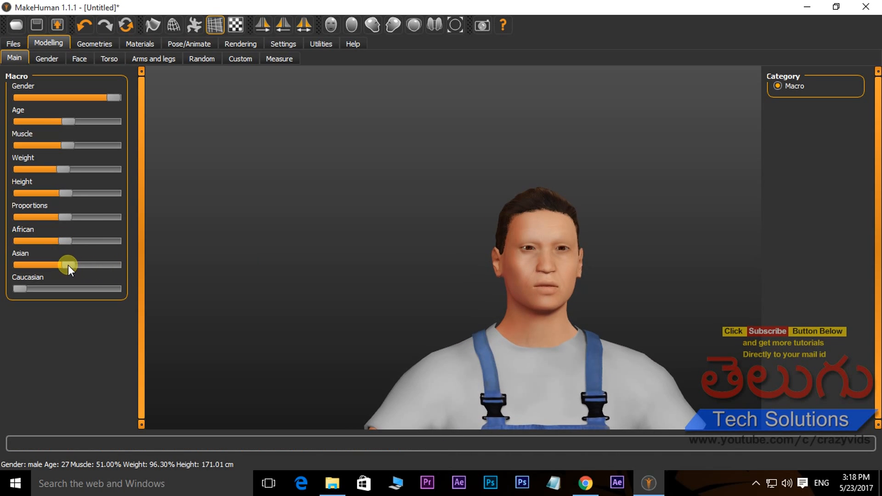
{"action": "left_click_drag", "start_coordinate": [31, 288], "coordinate": [61, 288]}
Examine the blended character's face, torso and arms up close
{"action": "left_click_drag", "start_coordinate": [525, 298], "coordinate": [500, 327]}
{"action": "scroll", "coordinate": [562, 303], "scroll_direction": "up", "scroll_amount": 4}
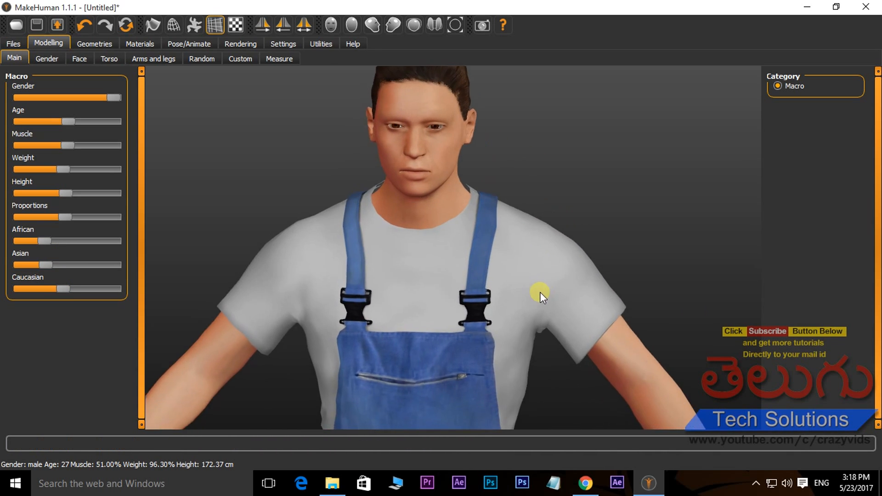
{"action": "scroll", "coordinate": [547, 297], "scroll_direction": "down", "scroll_amount": 2}
{"action": "scroll", "coordinate": [550, 299], "scroll_direction": "up", "scroll_amount": 2}
{"action": "left_click_drag", "start_coordinate": [550, 298], "coordinate": [621, 355]}
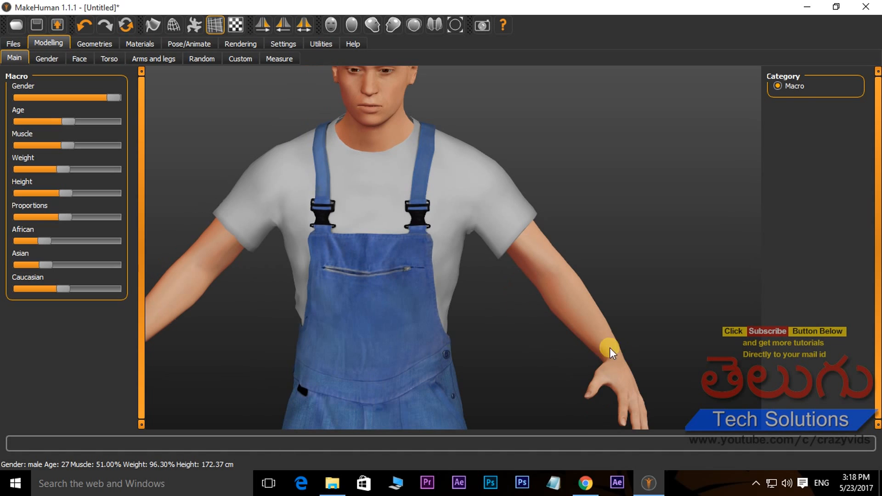
{"action": "middle_click_drag", "start_coordinate": [392, 101], "coordinate": [453, 232]}
{"action": "scroll", "coordinate": [455, 239], "scroll_direction": "up", "scroll_amount": 3}
{"action": "left_click_drag", "start_coordinate": [372, 156], "coordinate": [383, 179]}
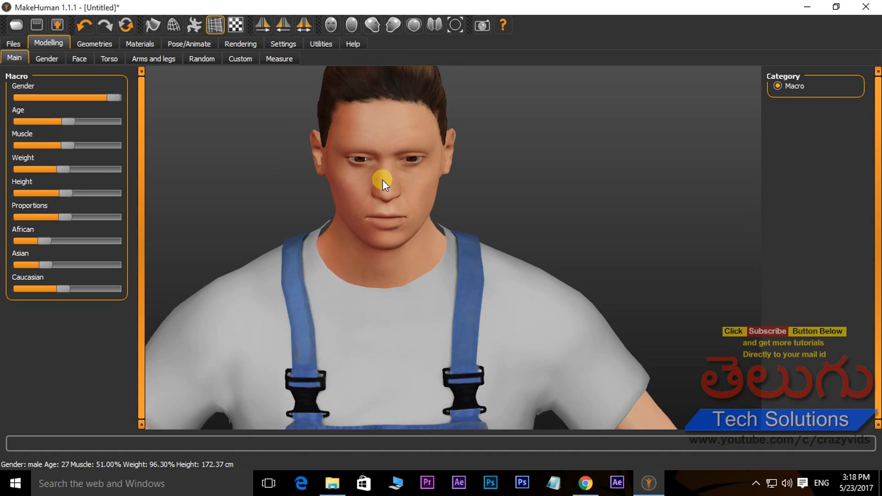
Adjust the face's head shape: lower head fat and angle slightly, and raise oval and round to about 40% each
{"action": "left_click", "coordinate": [77, 59]}
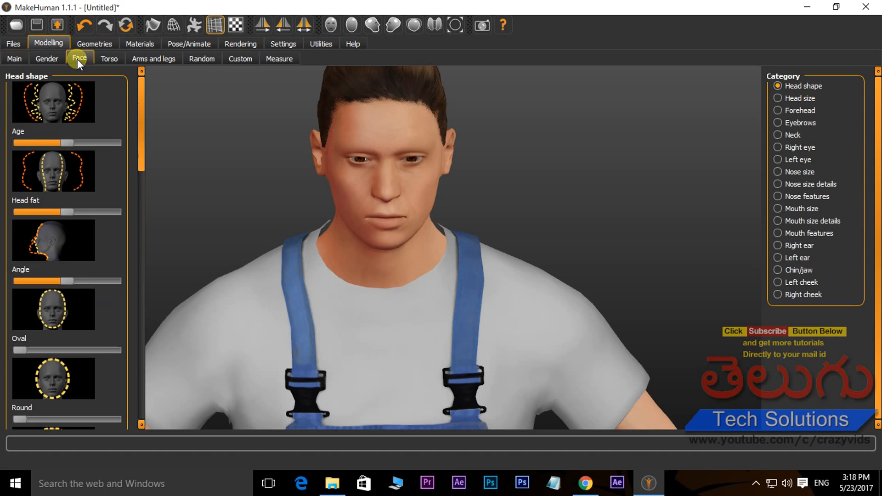
{"action": "left_click_drag", "start_coordinate": [472, 329], "coordinate": [274, 237]}
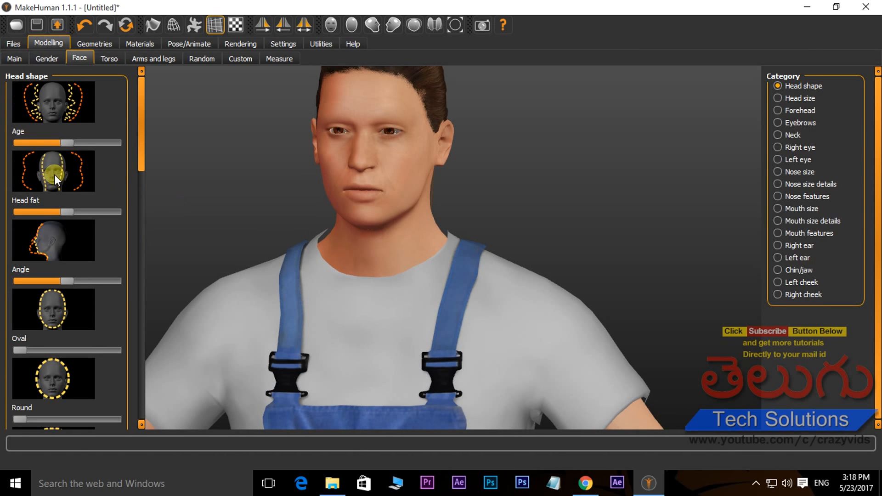
{"action": "mouse_move", "coordinate": [71, 208]}
{"action": "left_mouse_down"}
{"action": "mouse_move", "coordinate": [108, 213]}
{"action": "mouse_move", "coordinate": [66, 215]}
{"action": "left_mouse_up"}
{"action": "mouse_move", "coordinate": [67, 277]}
{"action": "left_mouse_down"}
{"action": "mouse_move", "coordinate": [145, 276]}
{"action": "mouse_move", "coordinate": [7, 277]}
{"action": "mouse_move", "coordinate": [62, 276]}
{"action": "left_mouse_up"}
{"action": "left_click_drag", "start_coordinate": [20, 350], "coordinate": [56, 352]}
{"action": "left_click_drag", "start_coordinate": [21, 419], "coordinate": [60, 412]}
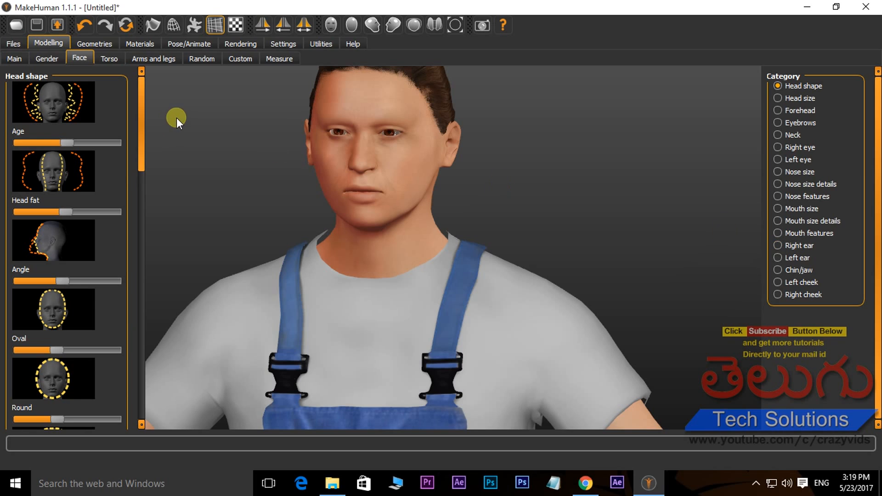
Look over the arms and legs parameters and the randomize settings, and examine the character's head and upper body
{"action": "left_click", "coordinate": [154, 59]}
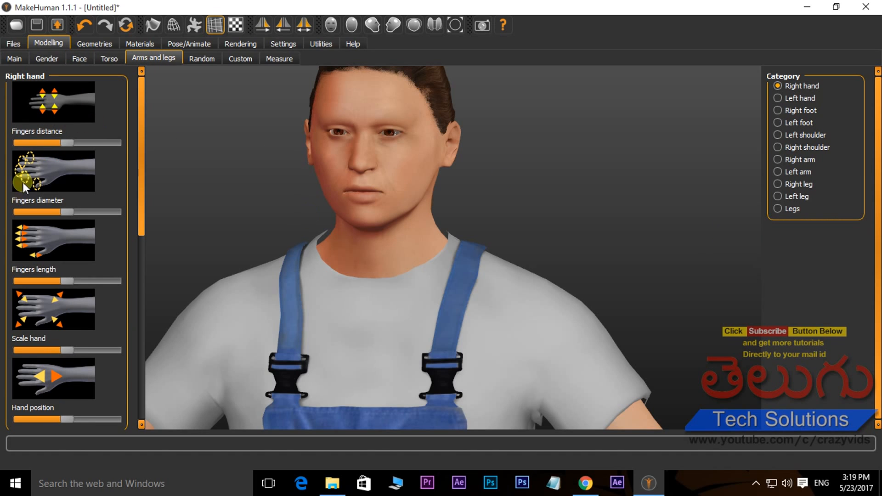
{"action": "left_click", "coordinate": [203, 60]}
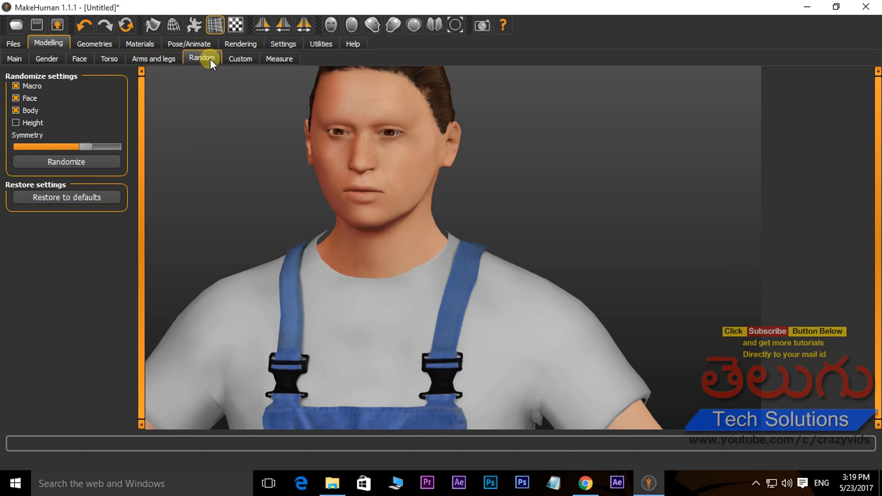
{"action": "left_click", "coordinate": [156, 58]}
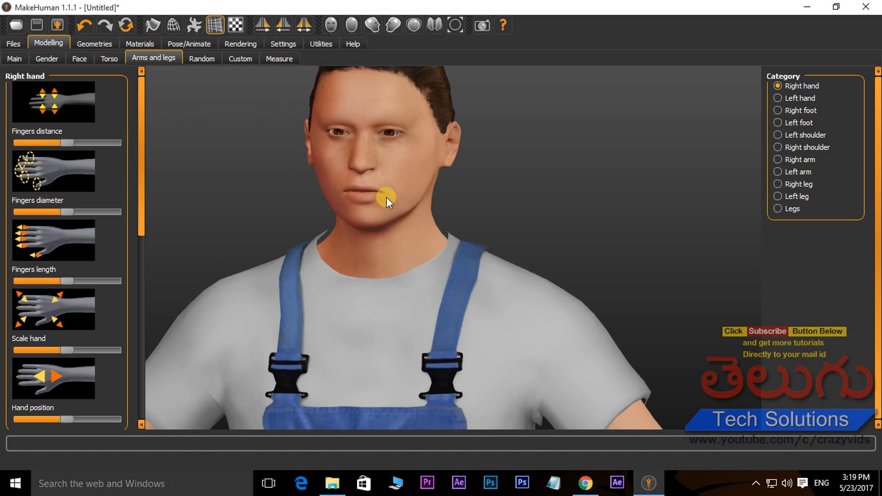
{"action": "middle_click_drag", "start_coordinate": [412, 186], "coordinate": [425, 225]}
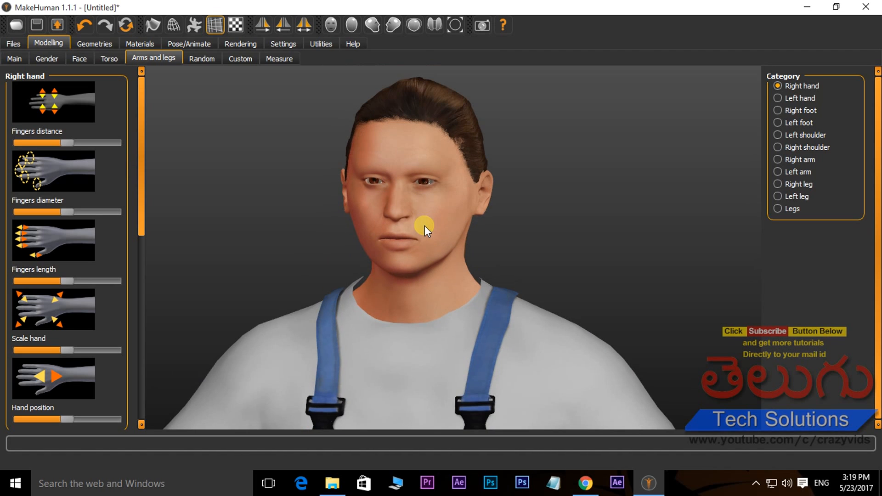
{"action": "scroll", "coordinate": [478, 247], "scroll_direction": "down", "scroll_amount": 5}
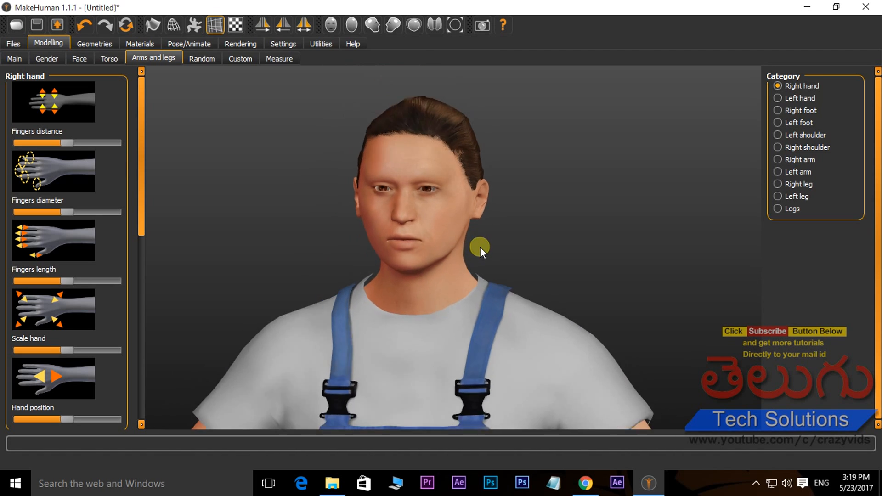
{"action": "scroll", "coordinate": [480, 246], "scroll_direction": "down", "scroll_amount": 3}
{"action": "scroll", "coordinate": [467, 266], "scroll_direction": "down", "scroll_amount": 2}
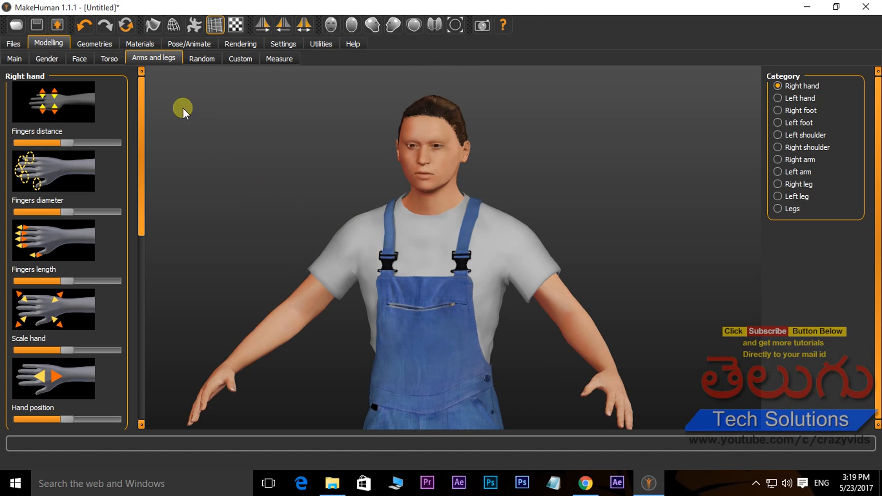
Replace the character's overalls with the Male casualsuit03 striped shirt and jeans
{"action": "left_click", "coordinate": [95, 44]}
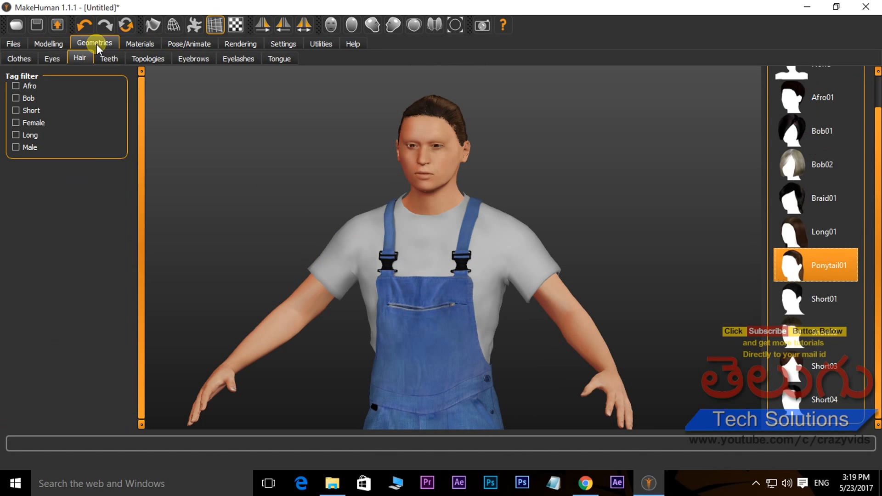
{"action": "left_click", "coordinate": [18, 56]}
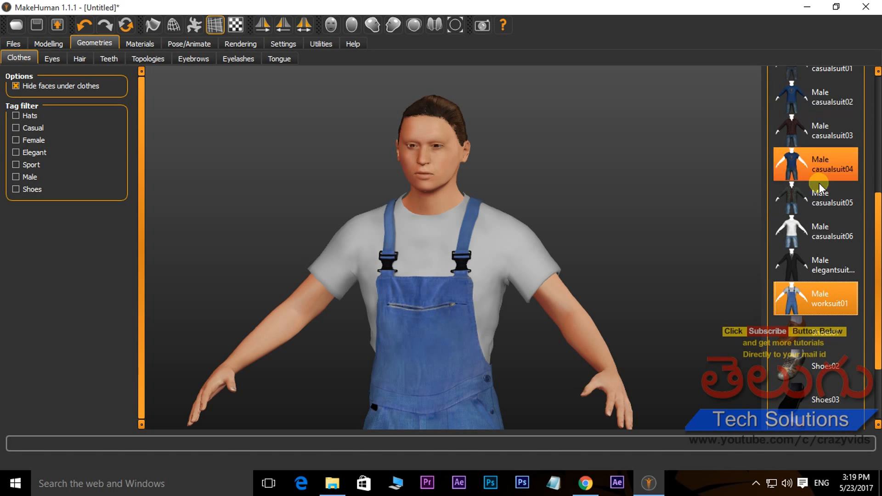
{"action": "scroll", "coordinate": [869, 257], "scroll_direction": "up", "scroll_amount": 3}
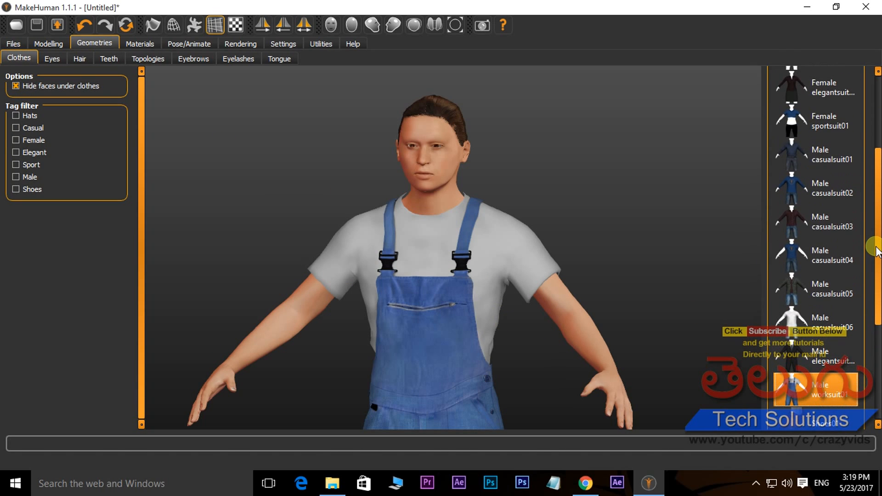
{"action": "left_click", "coordinate": [796, 228]}
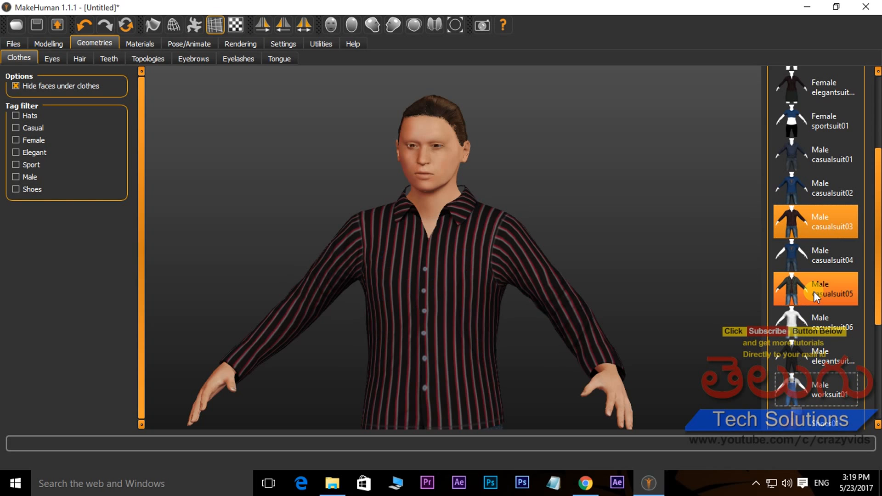
{"action": "left_click_drag", "start_coordinate": [439, 322], "coordinate": [458, 321]}
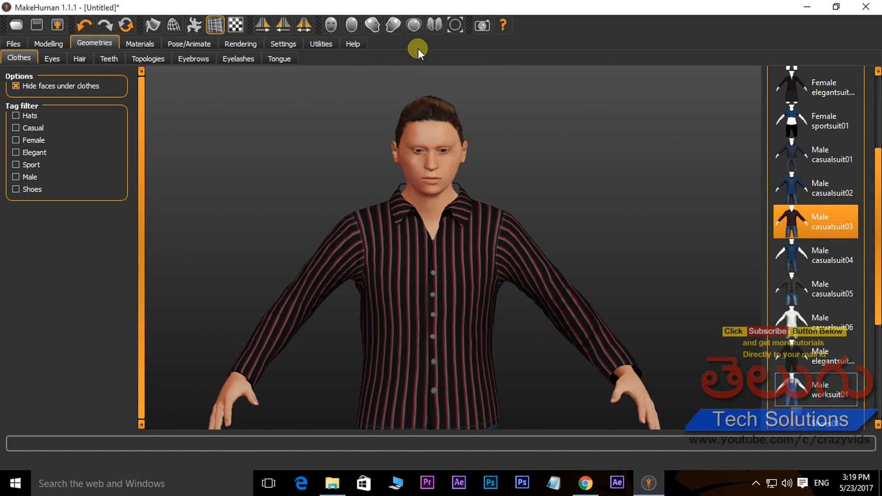
Examine the dressed character from the front, back, both sides, above and below, and as a full figure
{"action": "left_click", "coordinate": [331, 25]}
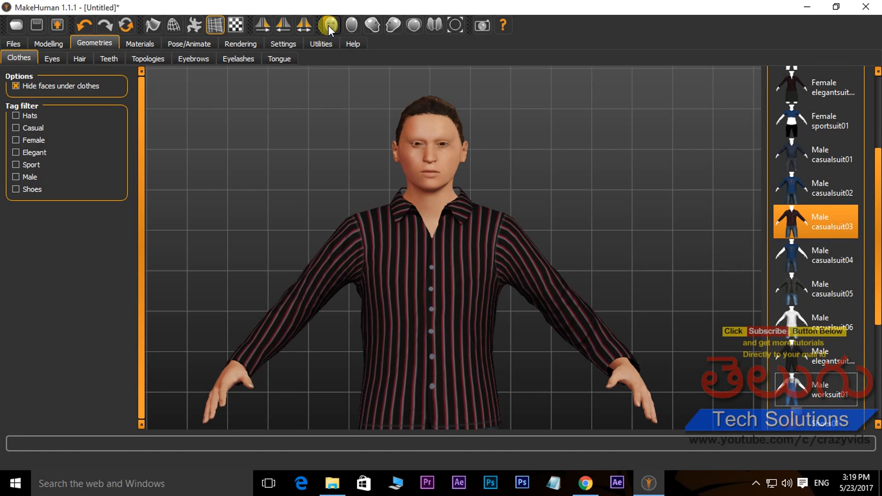
{"action": "left_click", "coordinate": [352, 23]}
{"action": "left_click", "coordinate": [371, 24]}
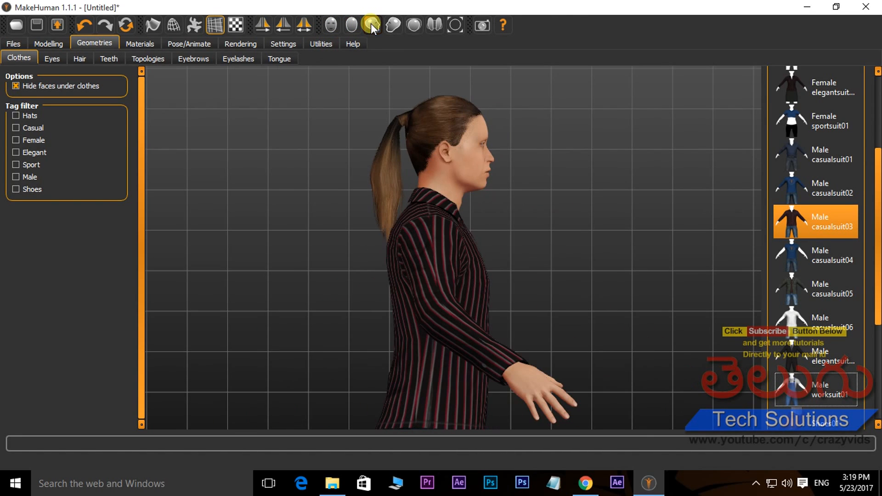
{"action": "left_click", "coordinate": [399, 23]}
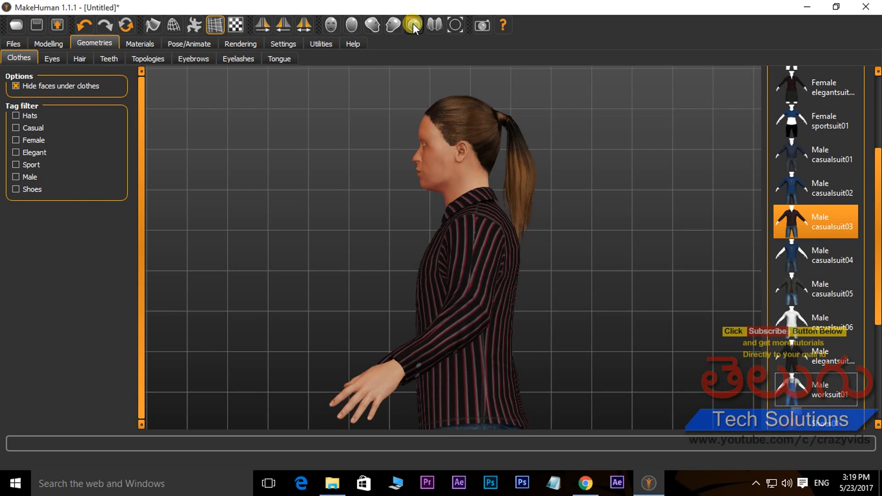
{"action": "left_click", "coordinate": [412, 23]}
{"action": "left_click", "coordinate": [431, 24]}
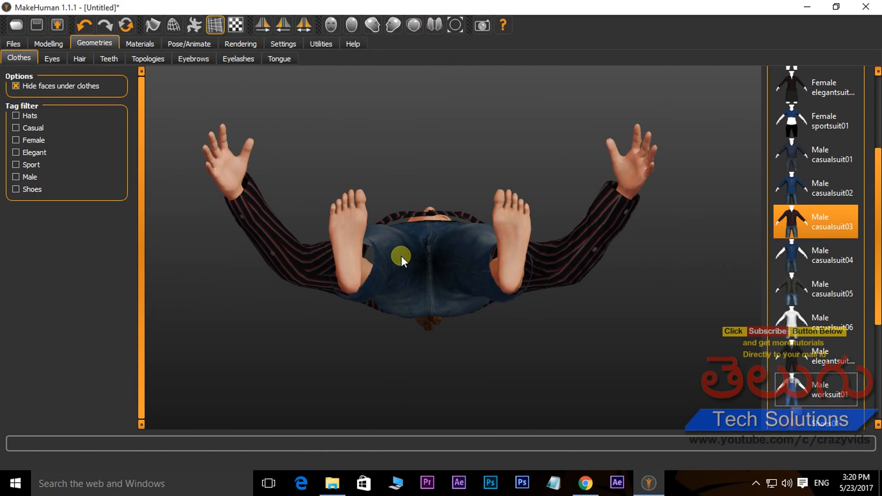
{"action": "left_click", "coordinate": [455, 25]}
{"action": "left_click_drag", "start_coordinate": [505, 233], "coordinate": [450, 217]}
{"action": "scroll", "coordinate": [450, 216], "scroll_direction": "up", "scroll_amount": 3}
{"action": "scroll", "coordinate": [449, 212], "scroll_direction": "down", "scroll_amount": 2}
{"action": "scroll", "coordinate": [454, 211], "scroll_direction": "up", "scroll_amount": 1}
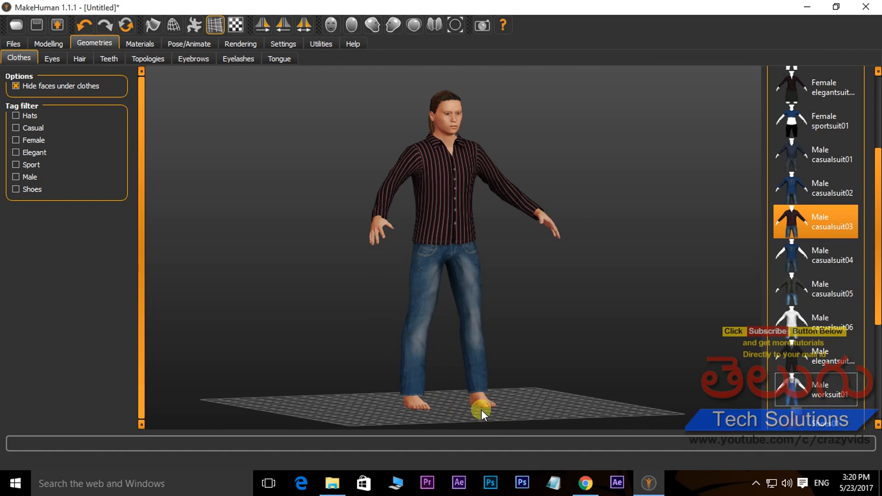
Try Shoes05 on the character, and replace them with Shoes02
{"action": "left_click_drag", "start_coordinate": [876, 229], "coordinate": [877, 322]}
{"action": "left_click", "coordinate": [808, 366]}
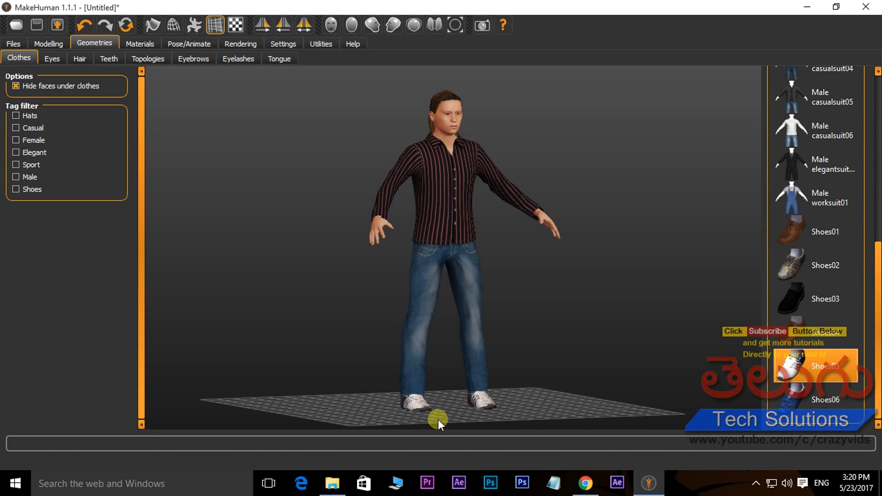
{"action": "mouse_move", "coordinate": [512, 369]}
{"action": "left_mouse_down"}
{"action": "mouse_move", "coordinate": [337, 312]}
{"action": "mouse_move", "coordinate": [189, 340]}
{"action": "mouse_move", "coordinate": [362, 350]}
{"action": "mouse_move", "coordinate": [477, 373]}
{"action": "mouse_move", "coordinate": [652, 387]}
{"action": "mouse_move", "coordinate": [349, 367]}
{"action": "mouse_move", "coordinate": [516, 370]}
{"action": "left_mouse_up"}
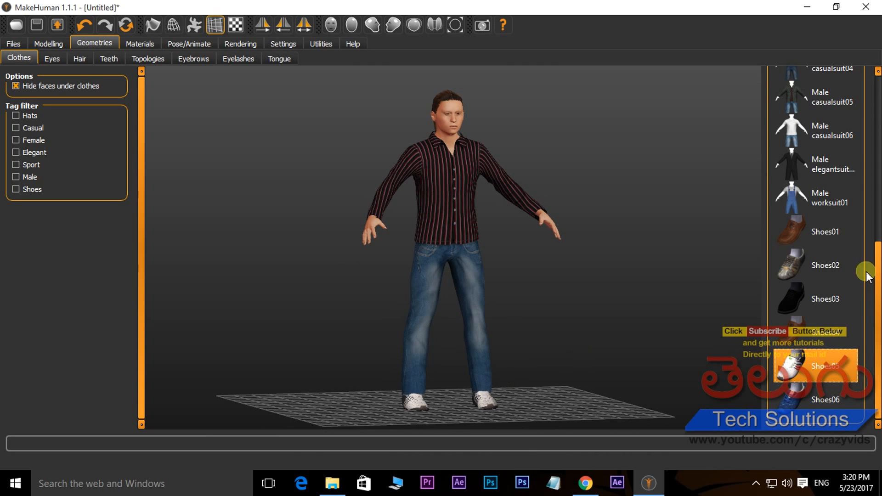
{"action": "left_click", "coordinate": [812, 265]}
{"action": "left_click_drag", "start_coordinate": [419, 338], "coordinate": [483, 412]}
{"action": "right_click_drag", "start_coordinate": [483, 412], "coordinate": [593, 242]}
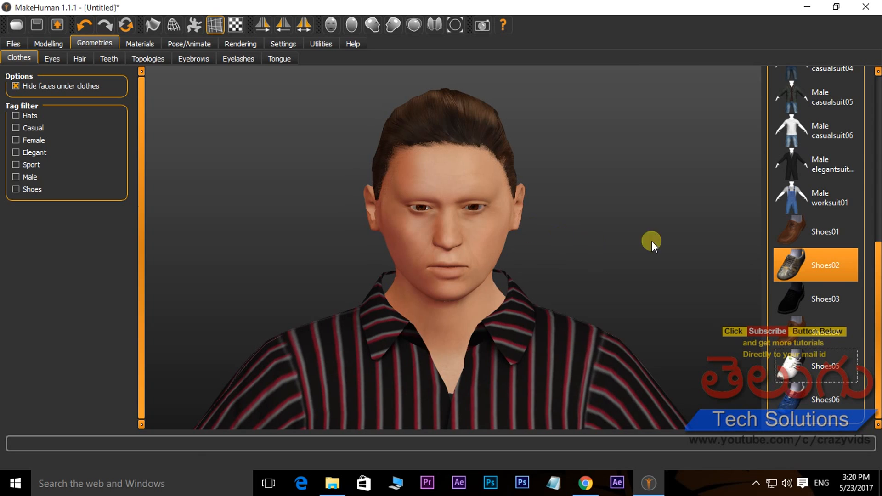
Take the Male casualsuit03 outfit off the character and put it back on
{"action": "left_click_drag", "start_coordinate": [875, 279], "coordinate": [875, 168]}
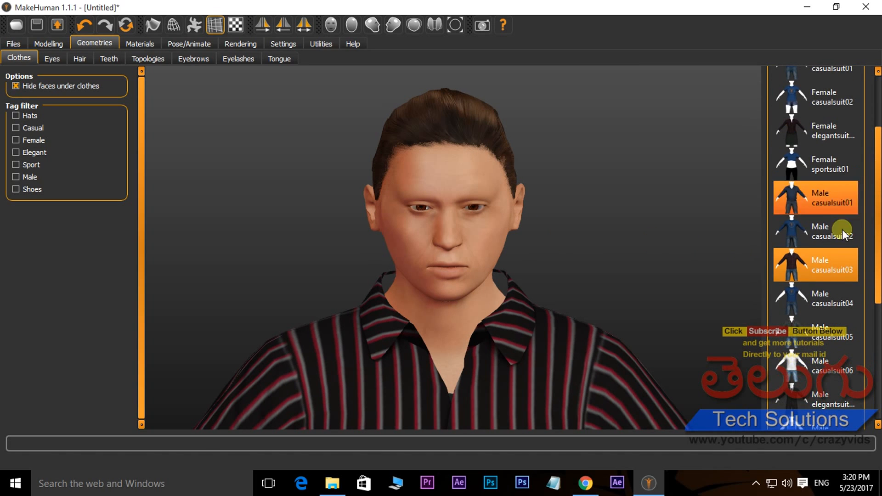
{"action": "left_click", "coordinate": [818, 263]}
{"action": "left_click_drag", "start_coordinate": [522, 342], "coordinate": [505, 332]}
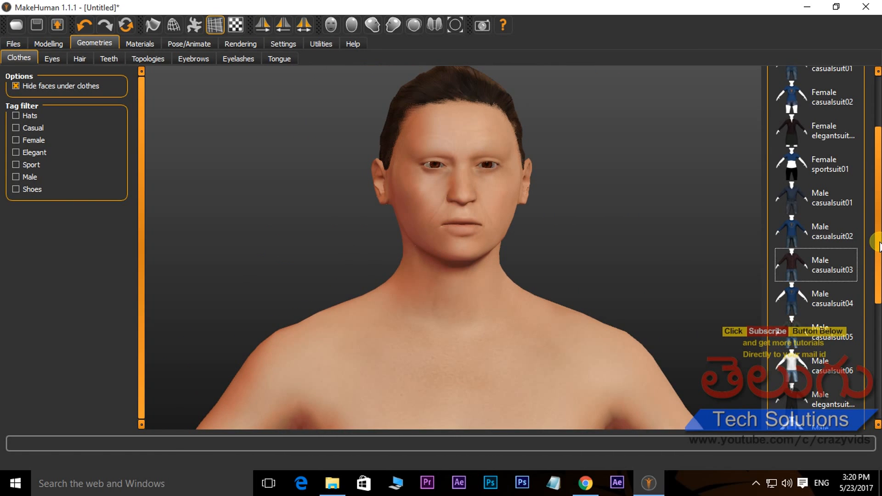
{"action": "left_click_drag", "start_coordinate": [878, 242], "coordinate": [878, 252]}
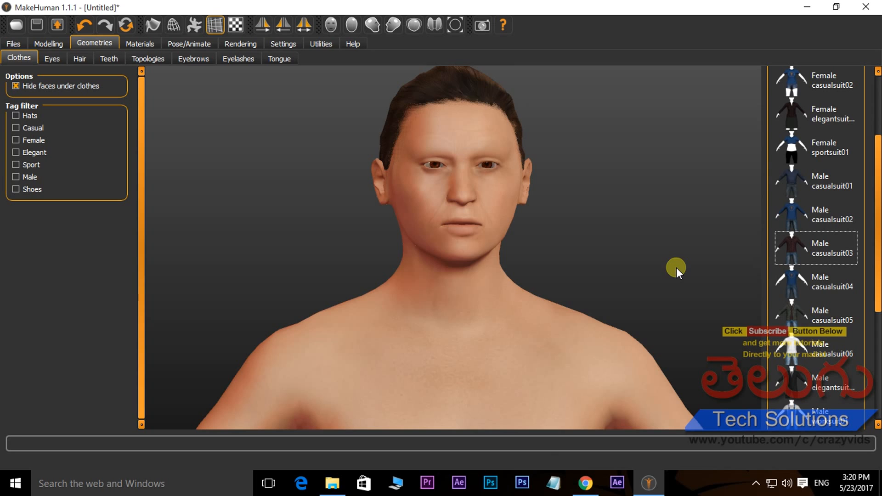
{"action": "left_click", "coordinate": [793, 249]}
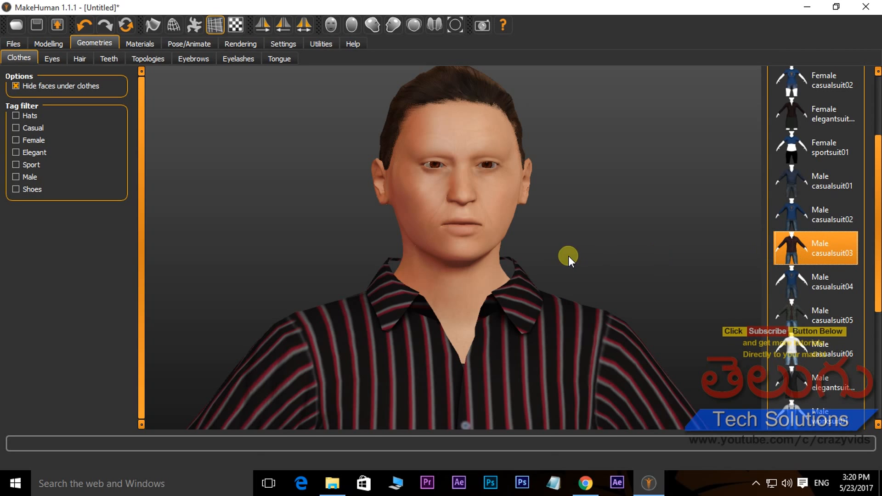
Examine the shirt from the front and behind, and the ponytail at the back of the head
{"action": "scroll", "coordinate": [497, 304], "scroll_direction": "down", "scroll_amount": 6}
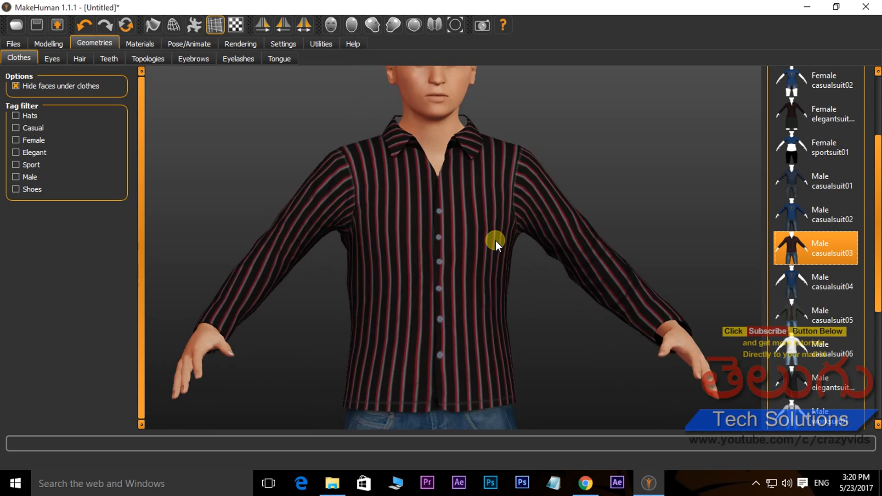
{"action": "scroll", "coordinate": [495, 241], "scroll_direction": "down", "scroll_amount": 5}
{"action": "left_click_drag", "start_coordinate": [429, 239], "coordinate": [486, 211]}
{"action": "scroll", "coordinate": [489, 138], "scroll_direction": "up", "scroll_amount": 10}
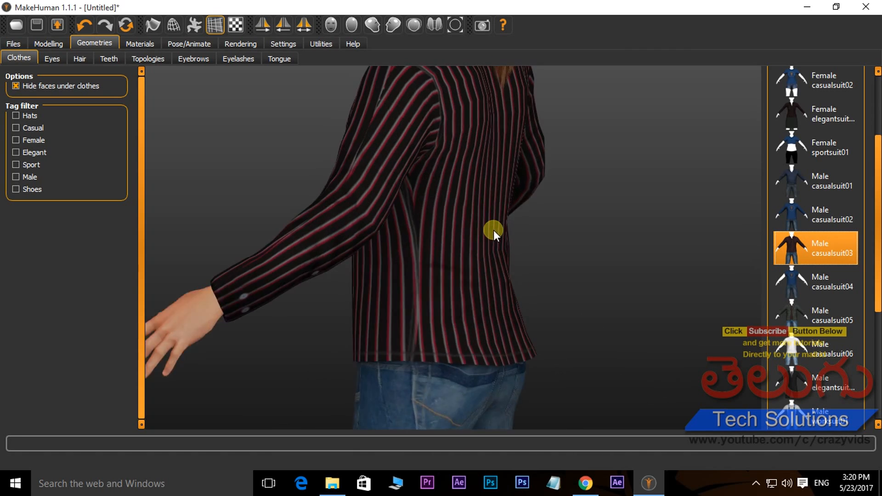
{"action": "middle_click_drag", "start_coordinate": [506, 199], "coordinate": [481, 229]}
{"action": "left_click_drag", "start_coordinate": [494, 219], "coordinate": [414, 194]}
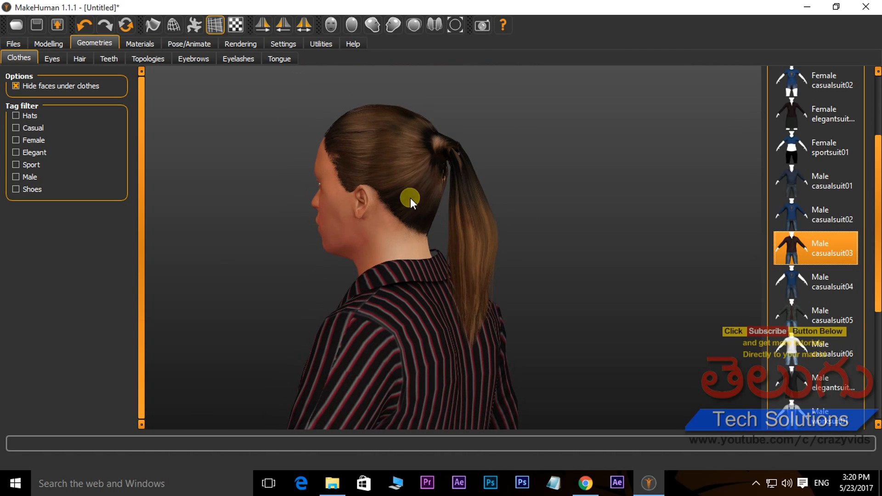
Try the Long01, Bob01 and Bob02 hairstyles, and give the character the Afro01 hair
{"action": "left_click", "coordinate": [78, 58]}
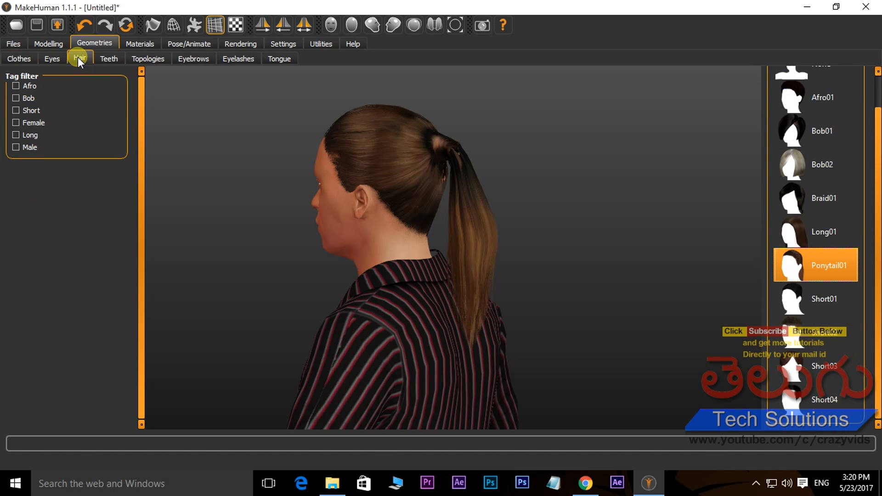
{"action": "left_click", "coordinate": [803, 224]}
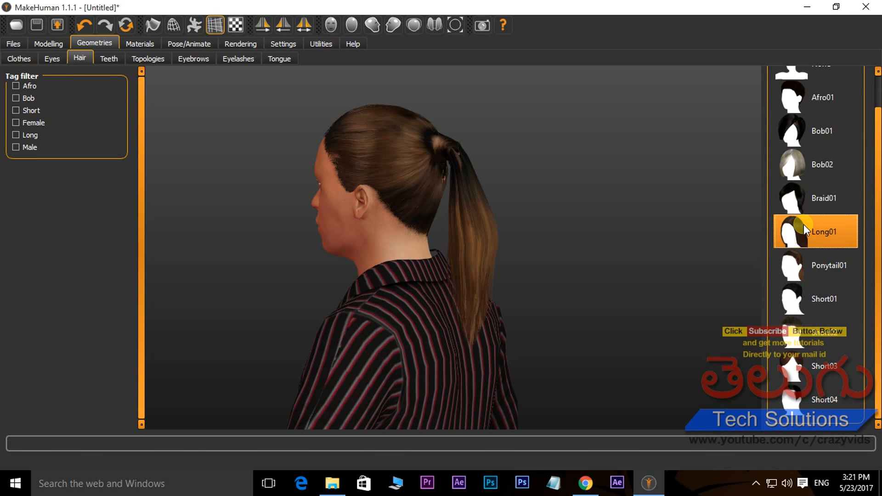
{"action": "mouse_move", "coordinate": [442, 270]}
{"action": "left_mouse_down"}
{"action": "mouse_move", "coordinate": [482, 256]}
{"action": "mouse_move", "coordinate": [622, 246]}
{"action": "mouse_move", "coordinate": [433, 258]}
{"action": "left_mouse_up"}
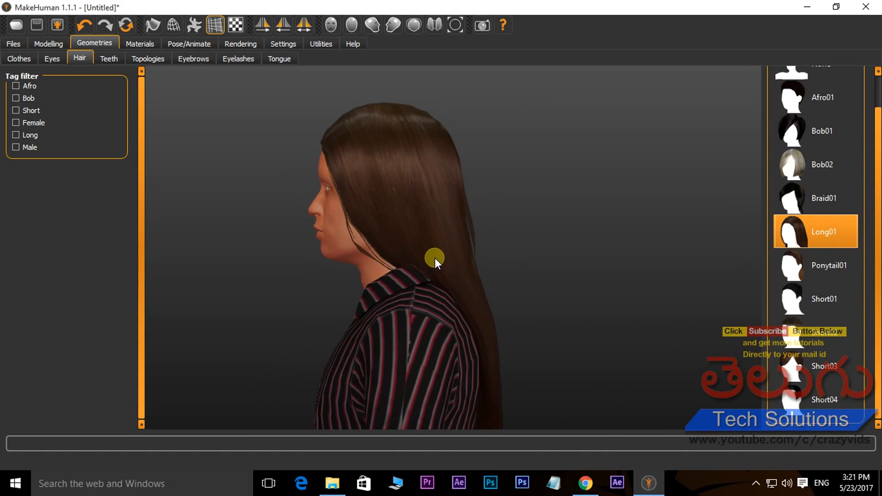
{"action": "left_click", "coordinate": [798, 140]}
{"action": "left_click_drag", "start_coordinate": [399, 230], "coordinate": [508, 225]}
{"action": "left_click", "coordinate": [809, 164]}
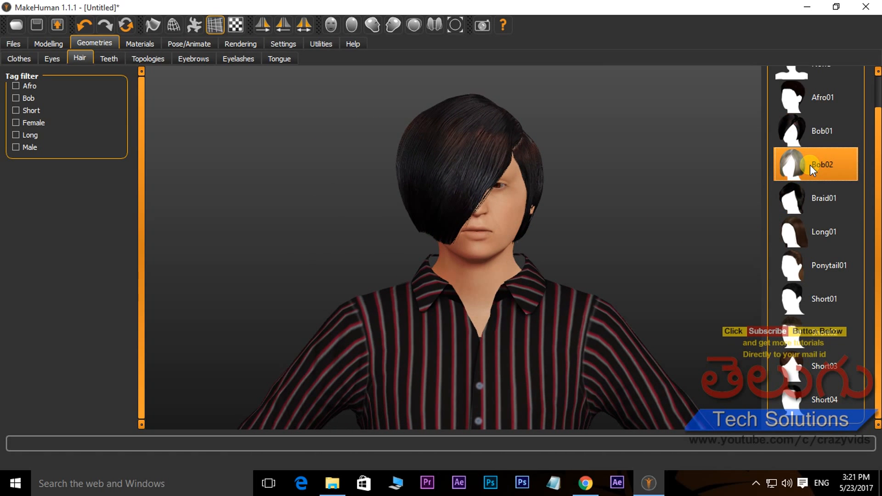
{"action": "scroll", "coordinate": [868, 177], "scroll_direction": "up", "scroll_amount": 2}
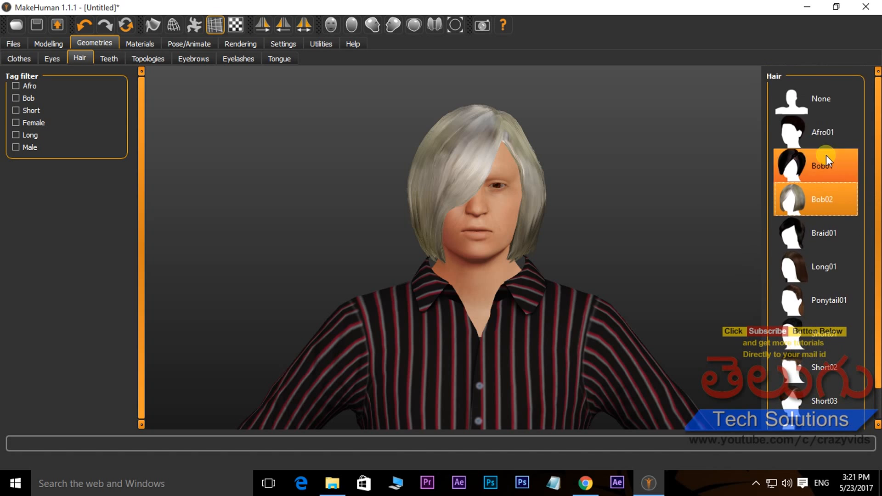
{"action": "left_click", "coordinate": [809, 138]}
{"action": "left_click_drag", "start_coordinate": [531, 217], "coordinate": [509, 226]}
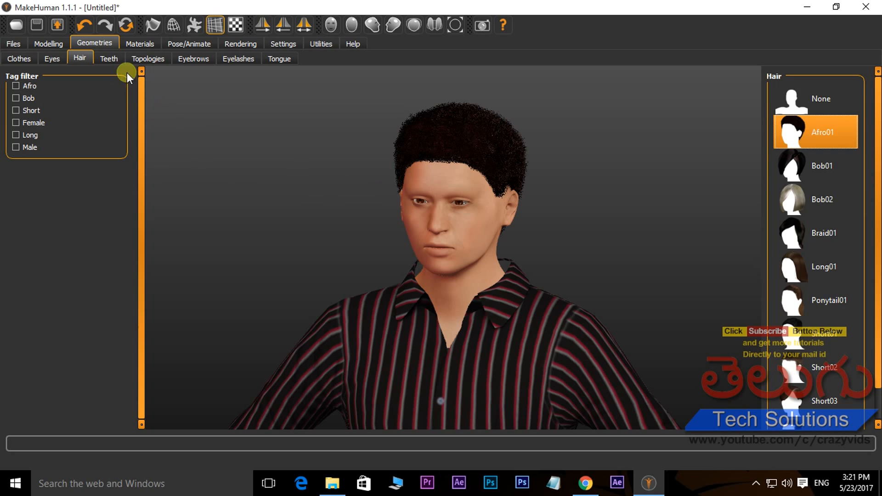
Look over the teeth and topology options, and give the character the Eyebrow002 eyebrows
{"action": "left_click", "coordinate": [109, 58]}
{"action": "left_click", "coordinate": [826, 138]}
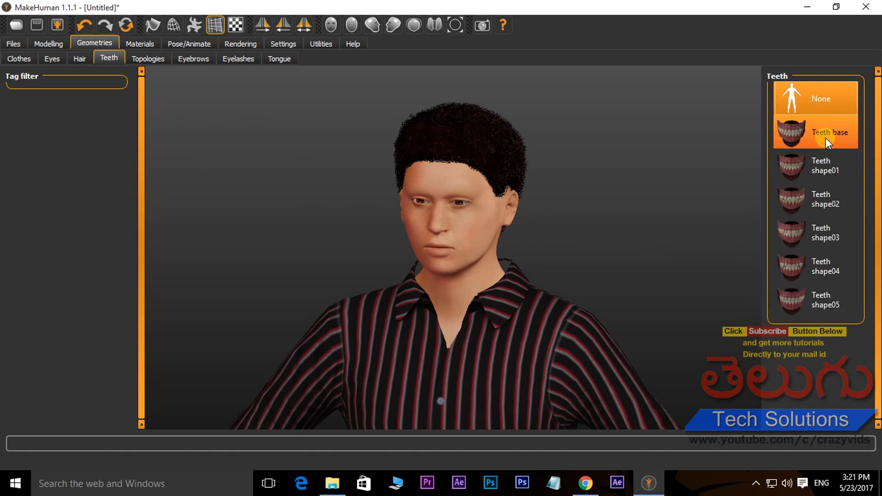
{"action": "left_click", "coordinate": [147, 59]}
{"action": "left_click", "coordinate": [200, 57]}
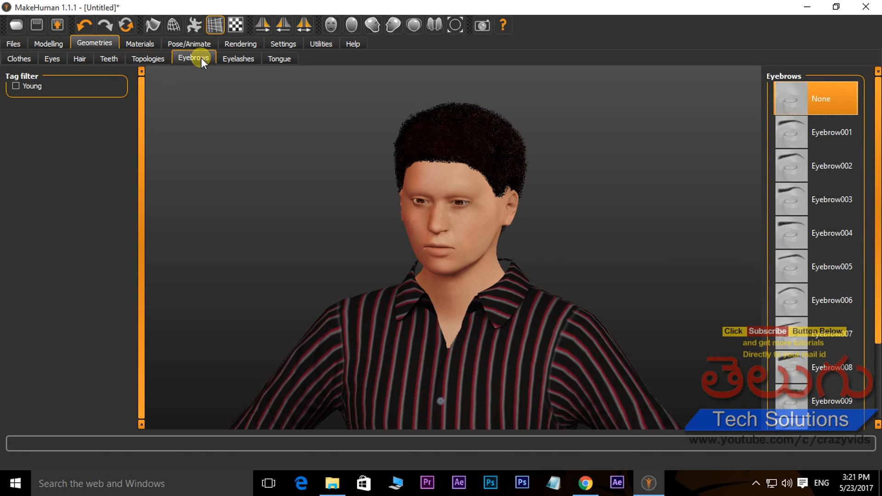
{"action": "left_click", "coordinate": [796, 165]}
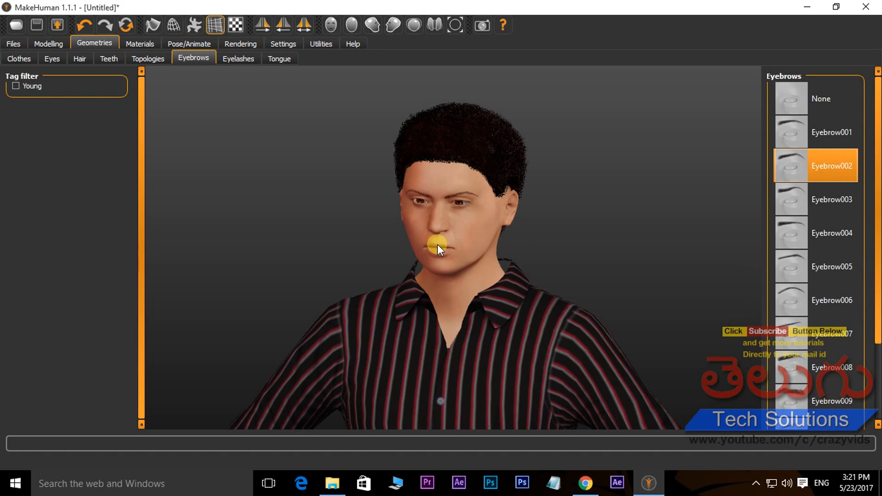
{"action": "left_click_drag", "start_coordinate": [439, 230], "coordinate": [475, 221]}
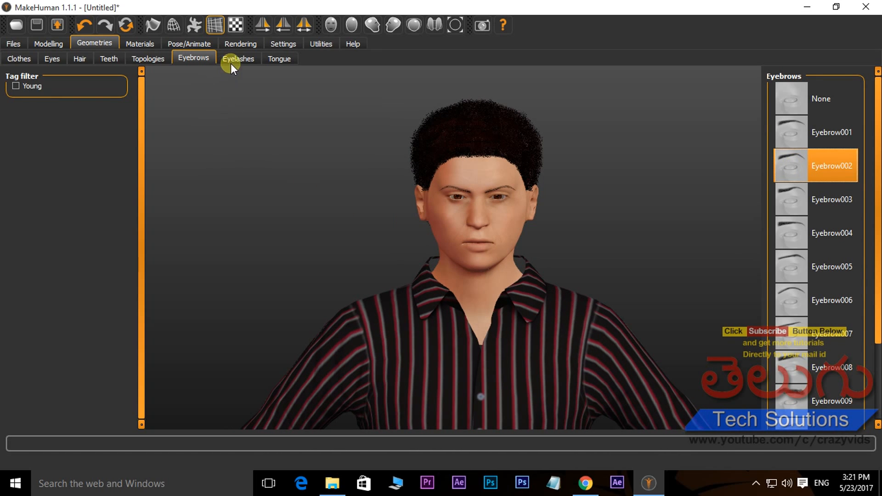
Add the Eyelashes02 eyelashes, and check the character from the face down to the full figure
{"action": "left_click", "coordinate": [230, 63]}
{"action": "left_click", "coordinate": [788, 169]}
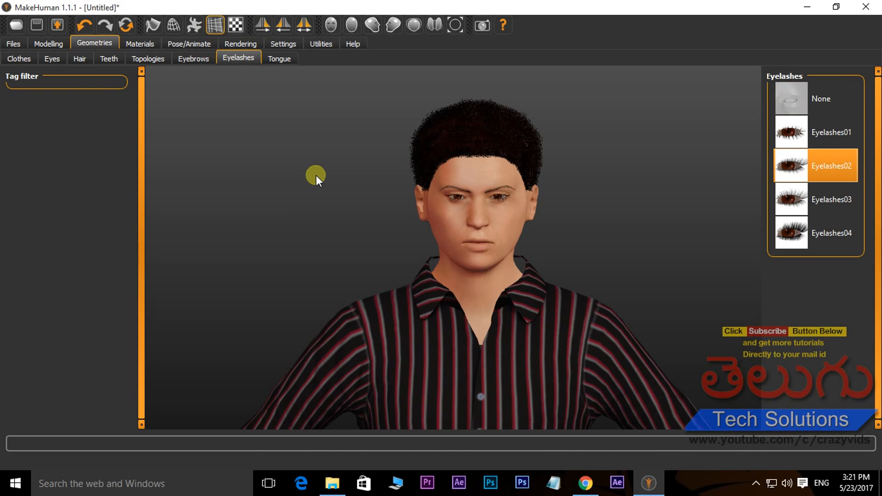
{"action": "mouse_move", "coordinate": [498, 351]}
{"action": "left_mouse_down"}
{"action": "mouse_move", "coordinate": [511, 309]}
{"action": "mouse_move", "coordinate": [657, 327]}
{"action": "mouse_move", "coordinate": [372, 339]}
{"action": "mouse_move", "coordinate": [548, 355]}
{"action": "mouse_move", "coordinate": [475, 354]}
{"action": "mouse_move", "coordinate": [506, 341]}
{"action": "mouse_move", "coordinate": [502, 332]}
{"action": "mouse_move", "coordinate": [504, 342]}
{"action": "left_mouse_up"}
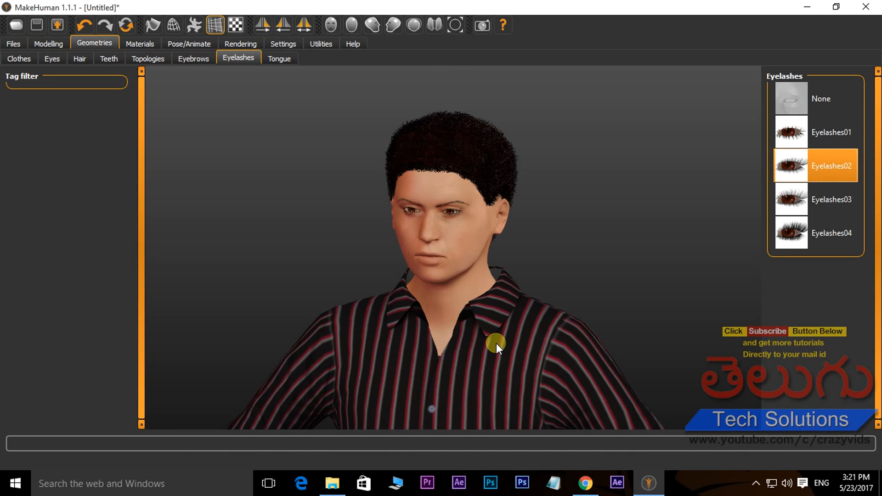
{"action": "scroll", "coordinate": [500, 351], "scroll_direction": "up", "scroll_amount": 6}
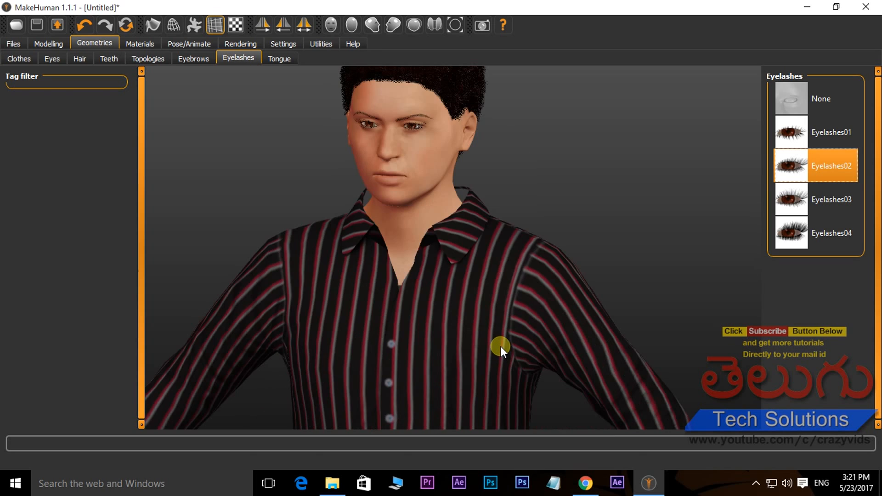
{"action": "scroll", "coordinate": [484, 324], "scroll_direction": "down", "scroll_amount": 8}
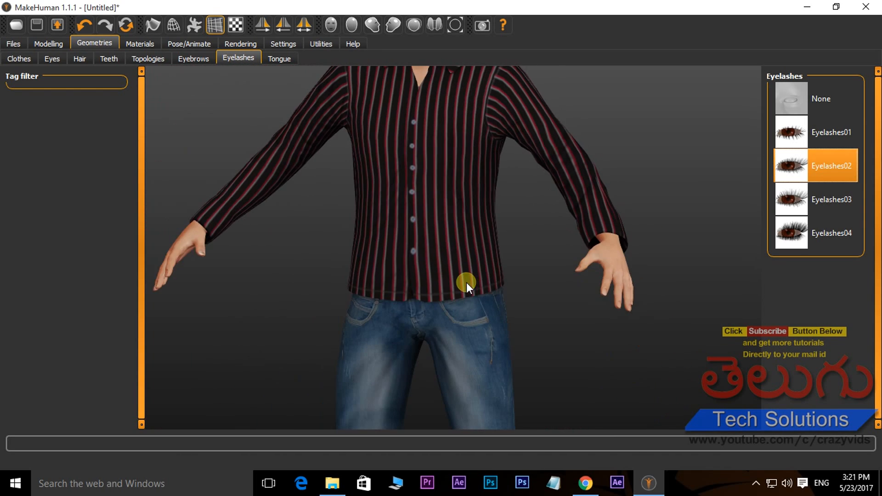
{"action": "scroll", "coordinate": [443, 186], "scroll_direction": "up", "scroll_amount": 2}
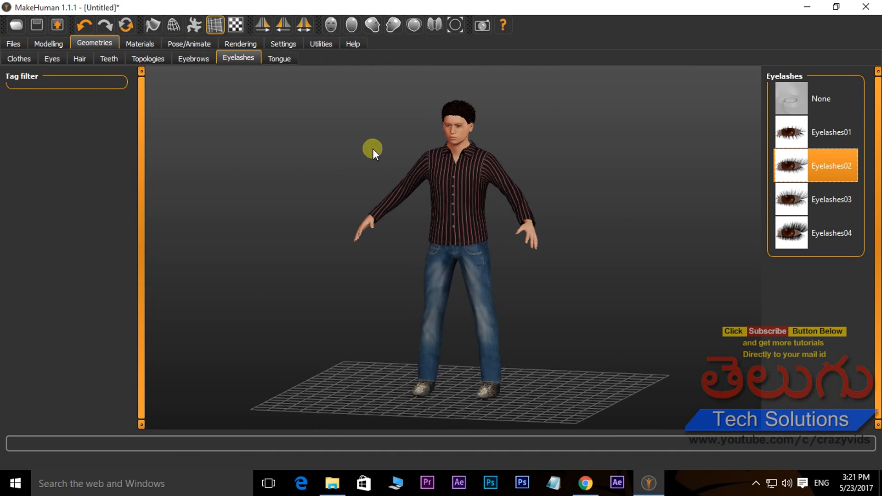
Try the Cmu mb skeleton rig on the character, and replace it with the Game engine rig
{"action": "left_click", "coordinate": [192, 42]}
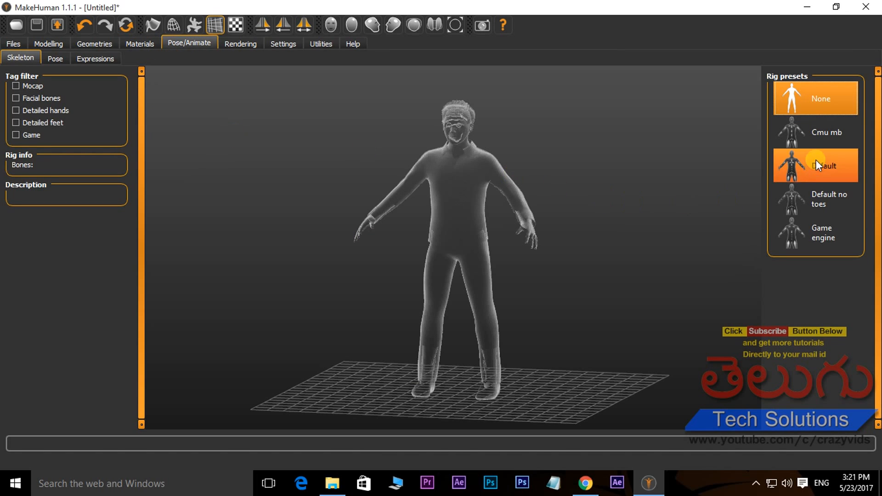
{"action": "left_click", "coordinate": [805, 135]}
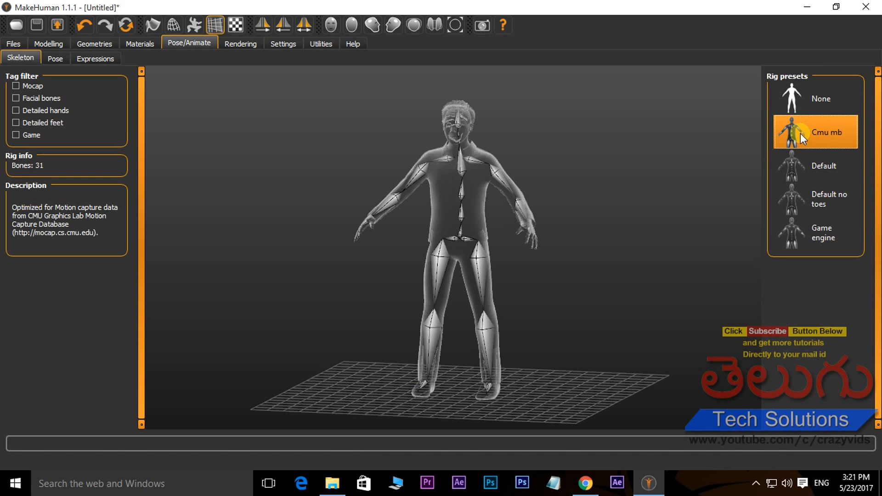
{"action": "left_click_drag", "start_coordinate": [475, 239], "coordinate": [503, 229]}
{"action": "left_click", "coordinate": [799, 245]}
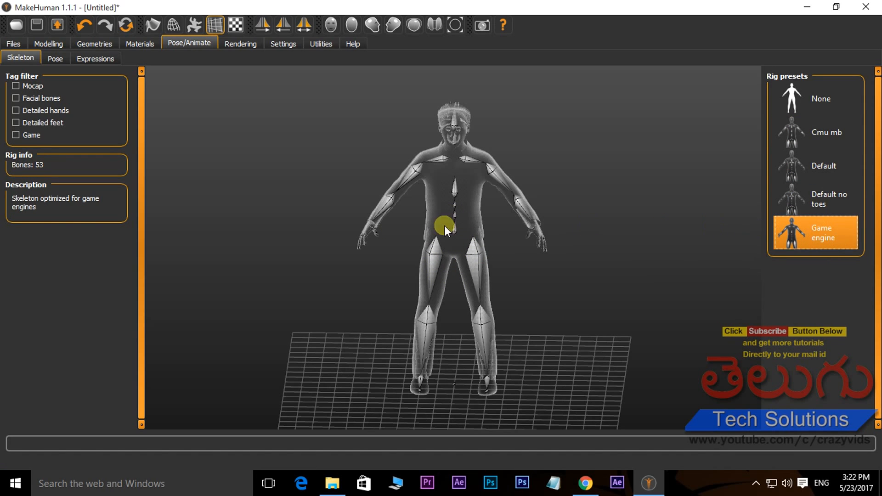
{"action": "left_click_drag", "start_coordinate": [484, 245], "coordinate": [503, 226]}
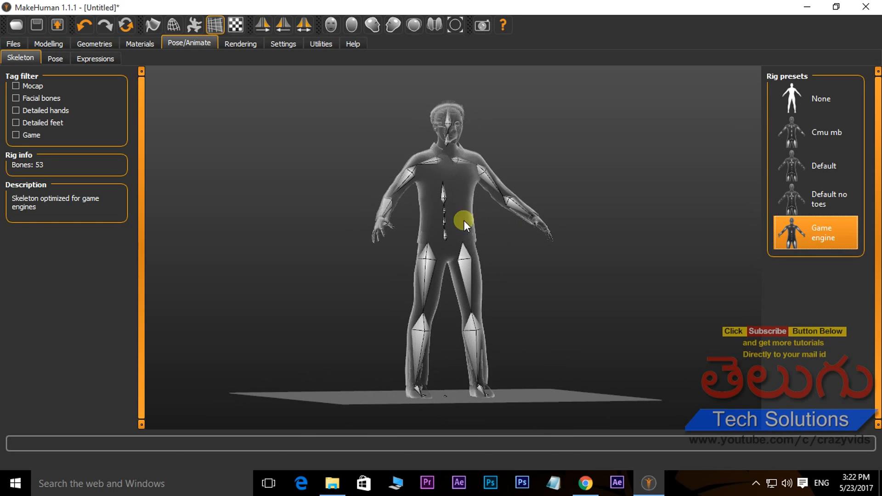
Open the render settings and turn the character to face the front
{"action": "left_click", "coordinate": [239, 43]}
{"action": "left_click_drag", "start_coordinate": [558, 272], "coordinate": [500, 285]}
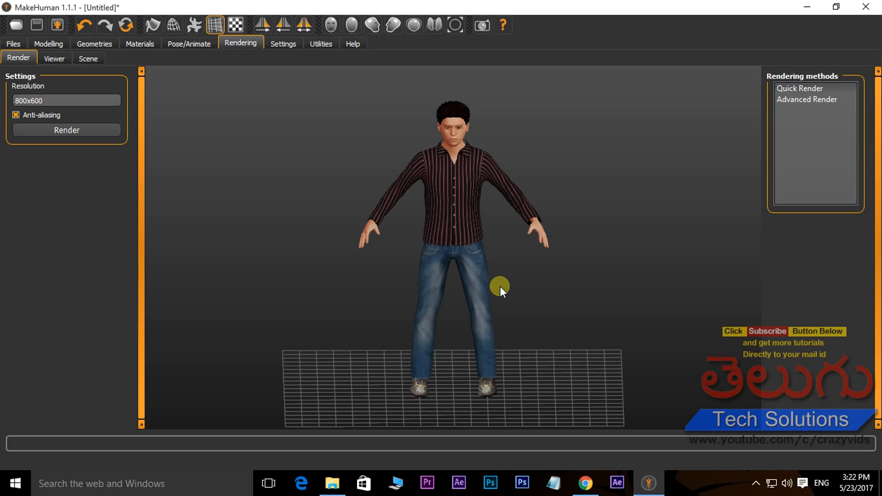